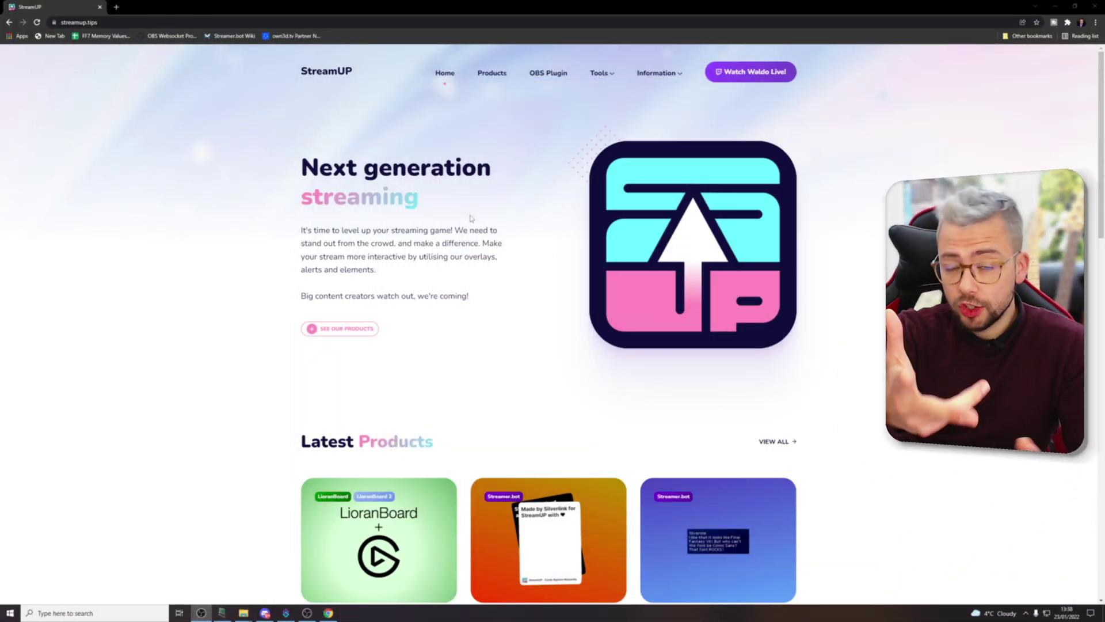
{"action": "scroll", "coordinate": [476, 227], "scroll_direction": "down", "scroll_amount": 1}
{"action": "scroll", "coordinate": [475, 227], "scroll_direction": "down", "scroll_amount": 5}
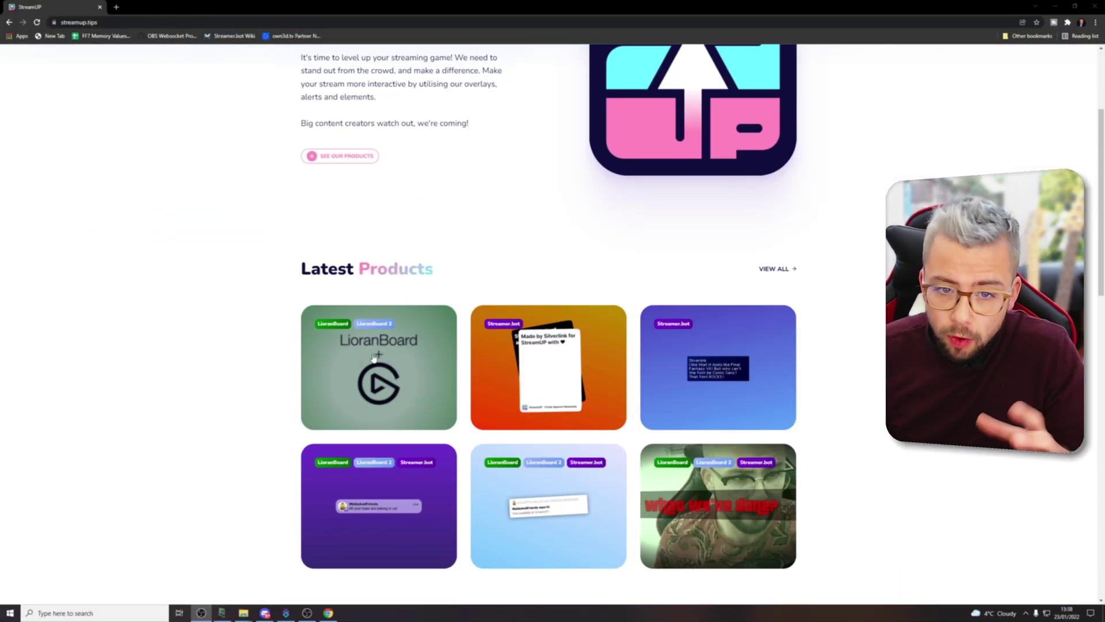
{"action": "scroll", "coordinate": [467, 365], "scroll_direction": "up", "scroll_amount": 5}
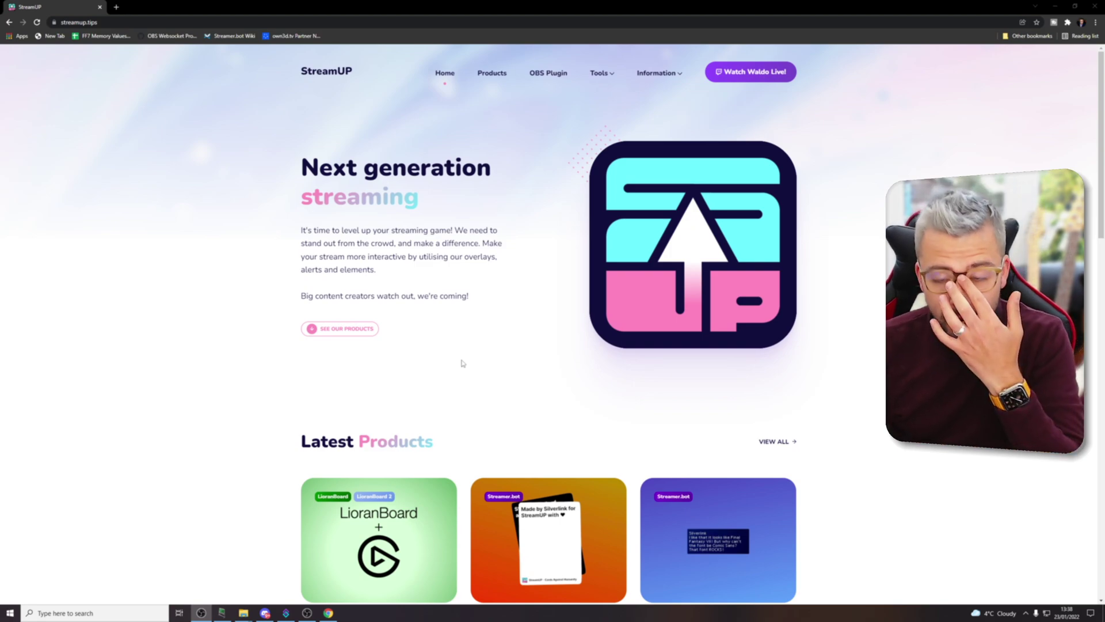
Open the StreamUP - Minim Poll folder in Downloads and check the required items in its DOWNLOAD AND INSTALL THESE FIRST folder.
{"action": "mouse_move", "coordinate": [246, 615]}
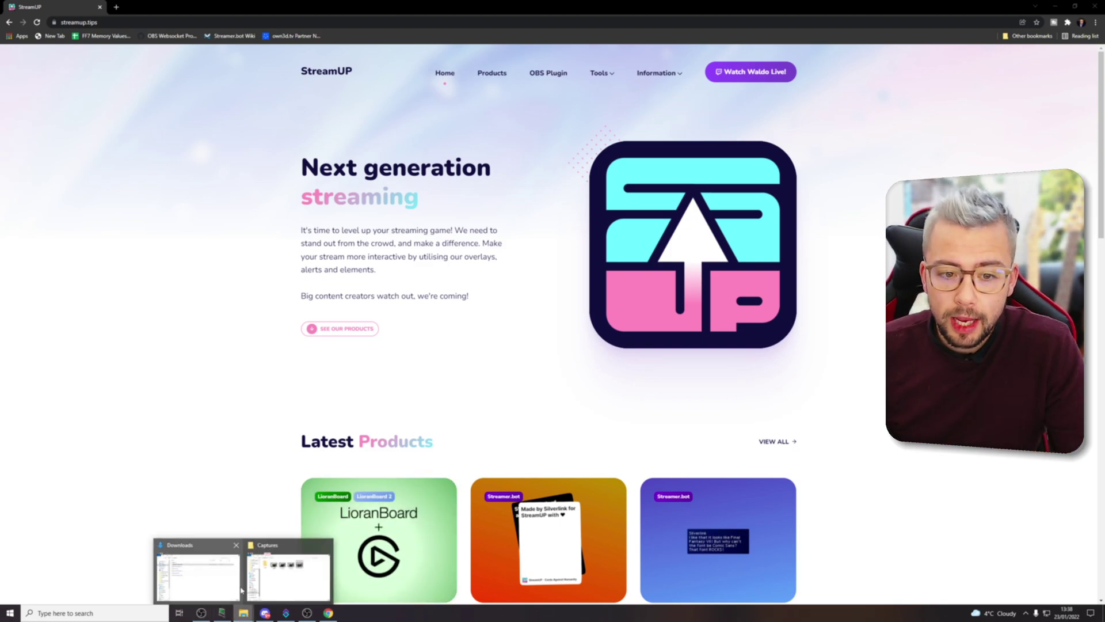
{"action": "left_click", "coordinate": [224, 589]}
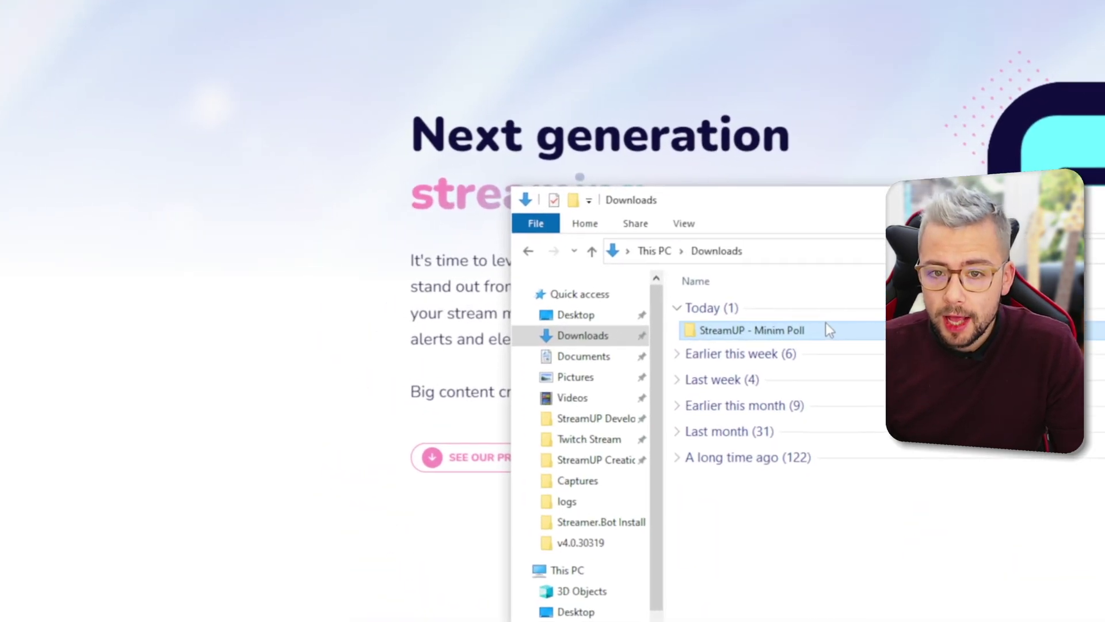
{"action": "double_click", "coordinate": [508, 264]}
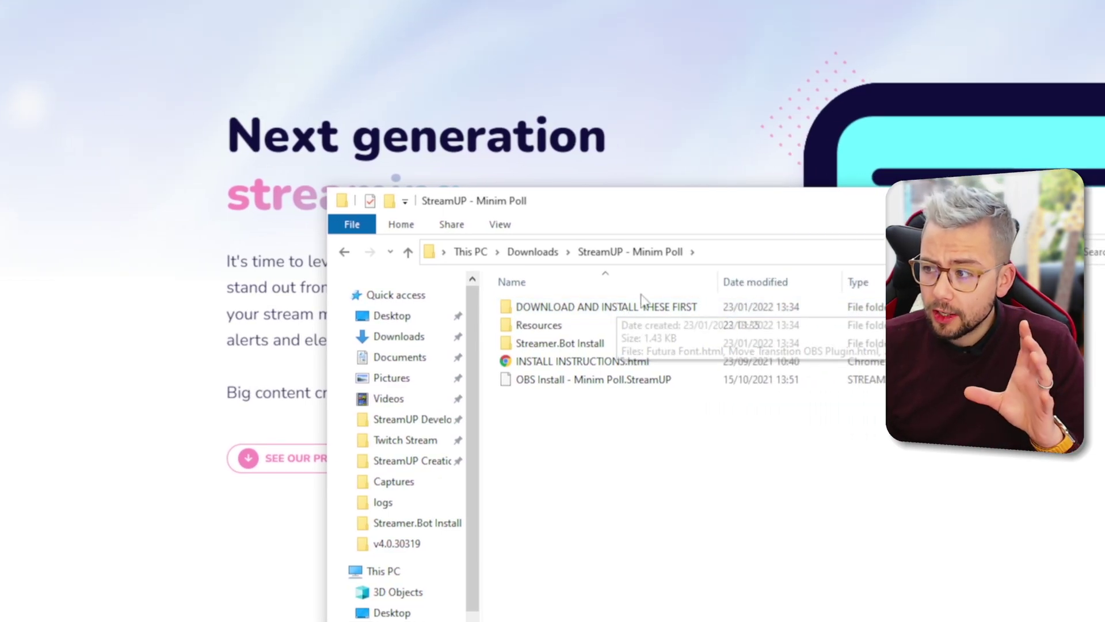
{"action": "double_click", "coordinate": [635, 316]}
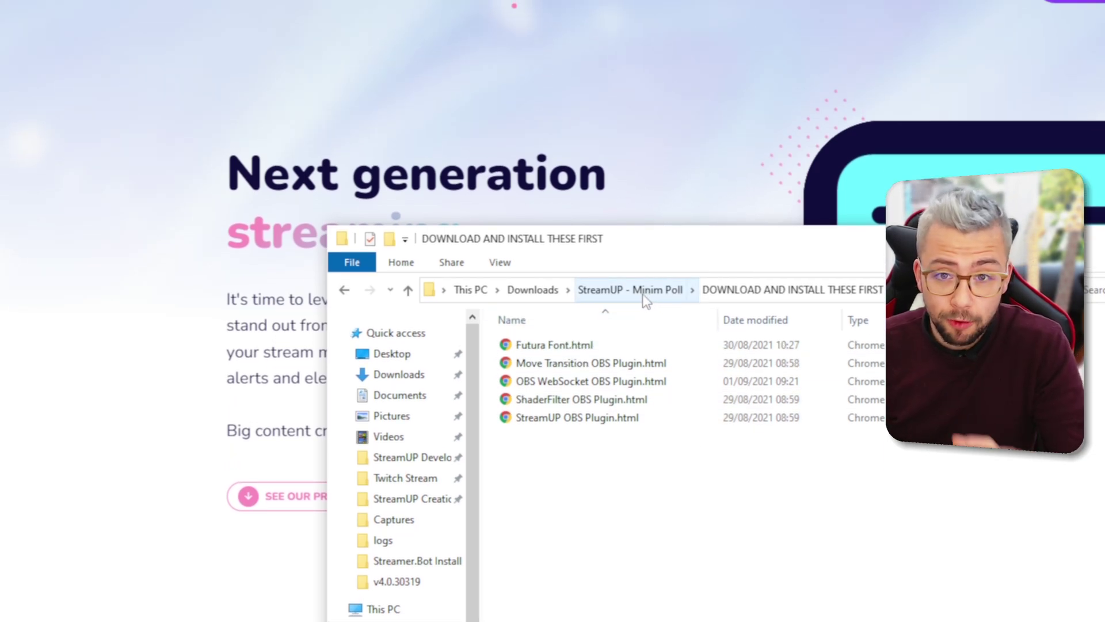
{"action": "left_click", "coordinate": [645, 294]}
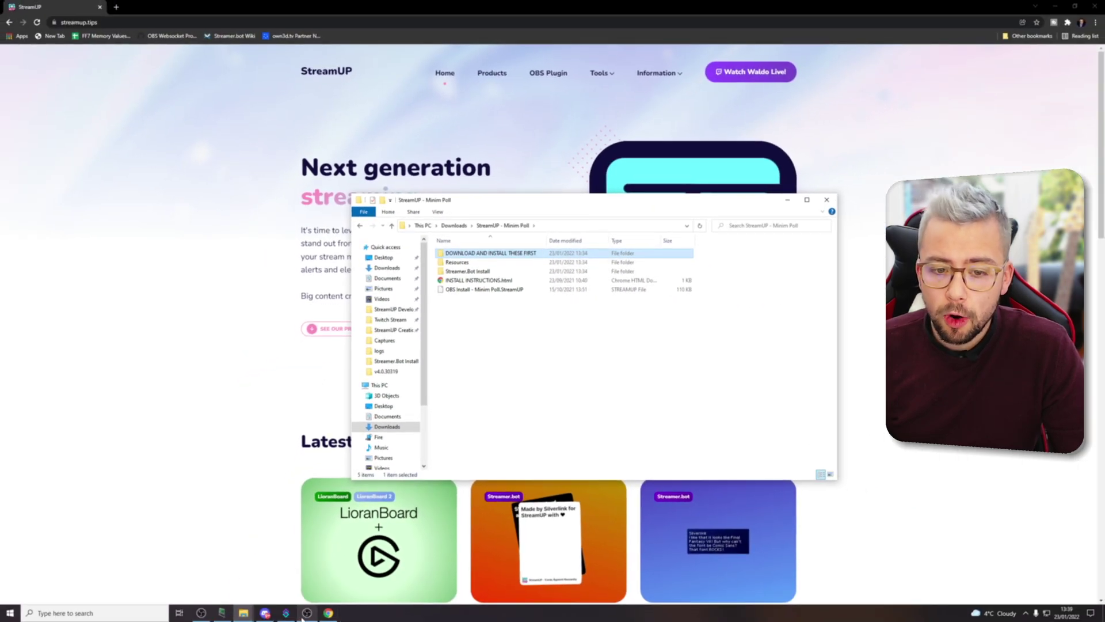
Switch to OBS and load OBS Install - Minim Poll.StreamUP from Downloads > StreamUP - Minim Poll with the StreamUP plugin.
{"action": "left_click", "coordinate": [308, 614]}
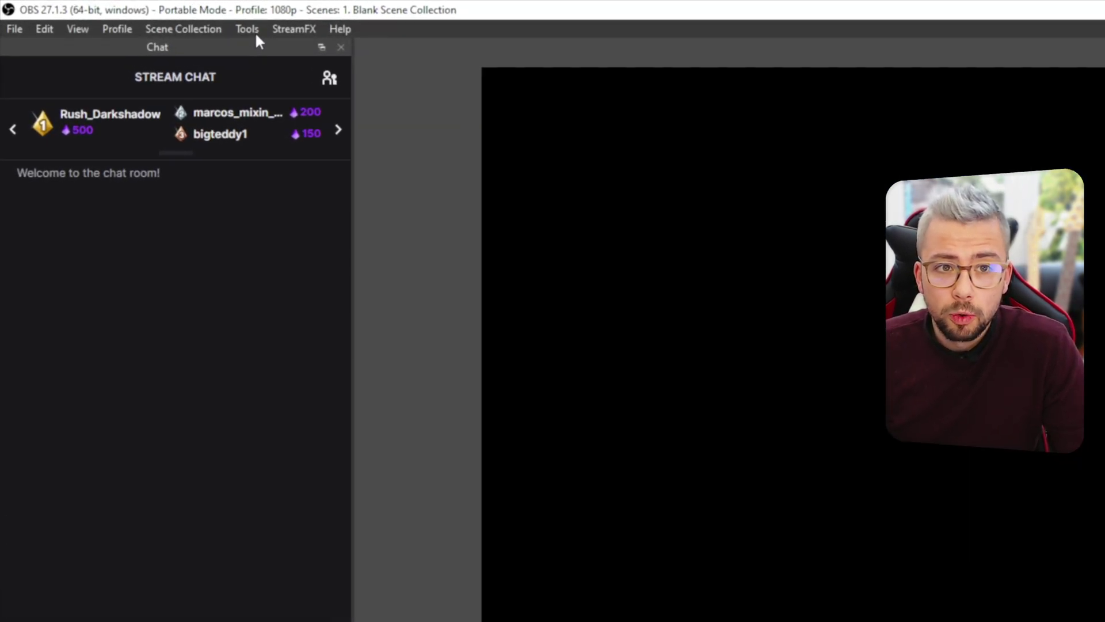
{"action": "left_click", "coordinate": [125, 15]}
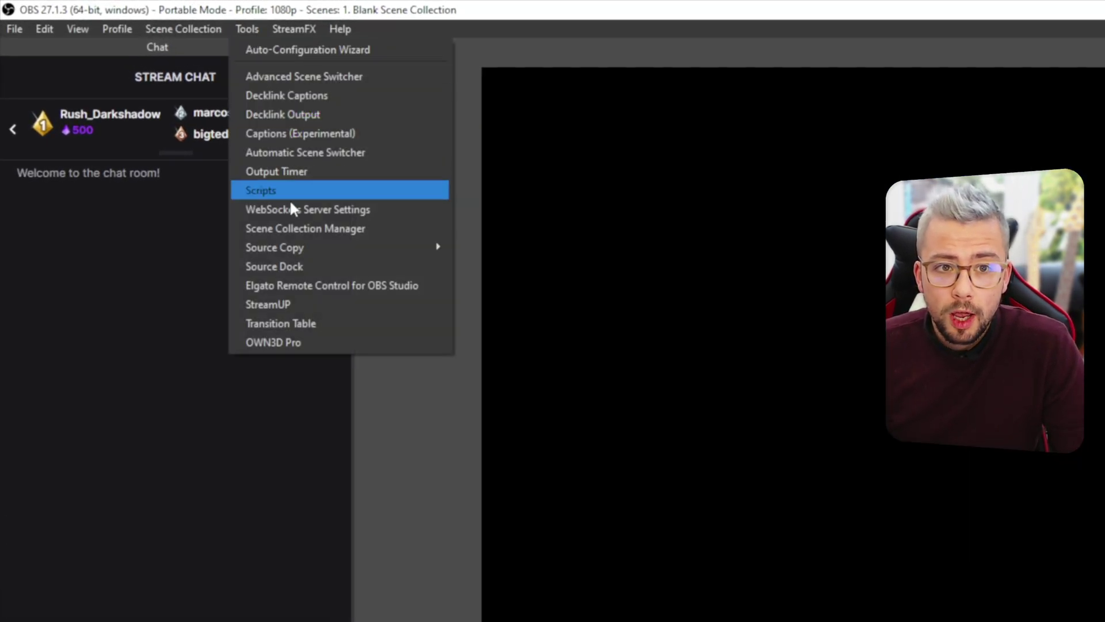
{"action": "left_click", "coordinate": [307, 305]}
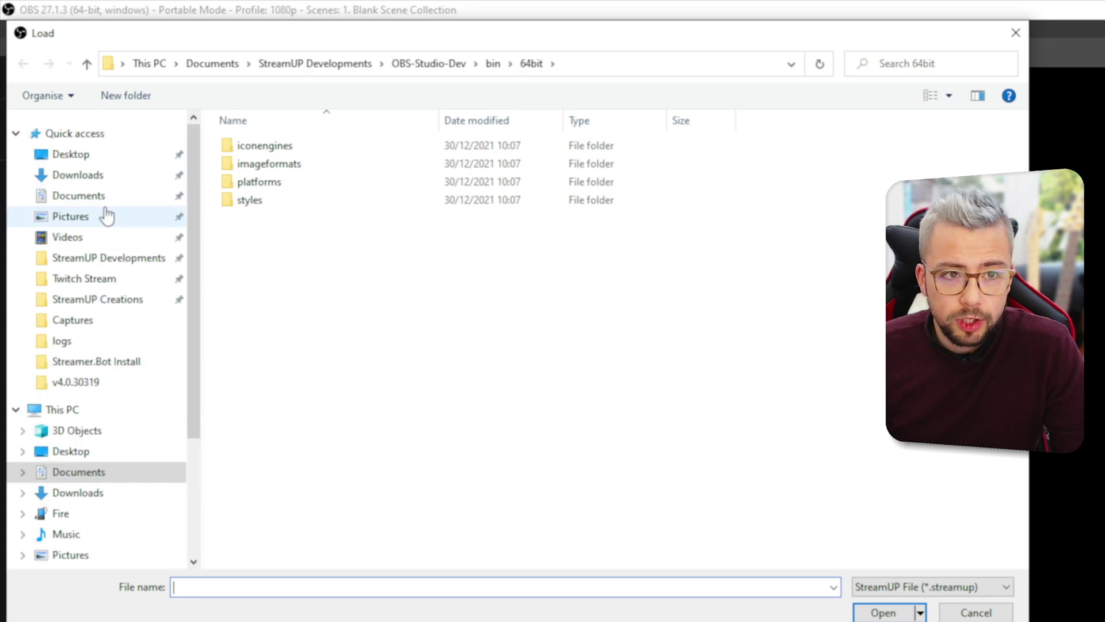
{"action": "left_click", "coordinate": [88, 176]}
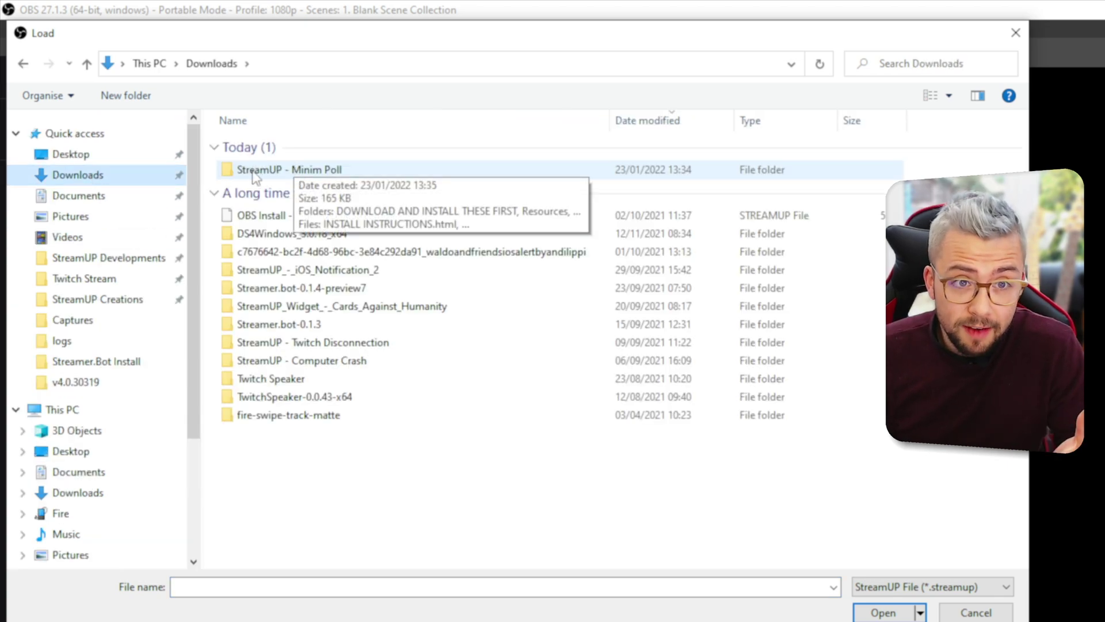
{"action": "double_click", "coordinate": [315, 171]}
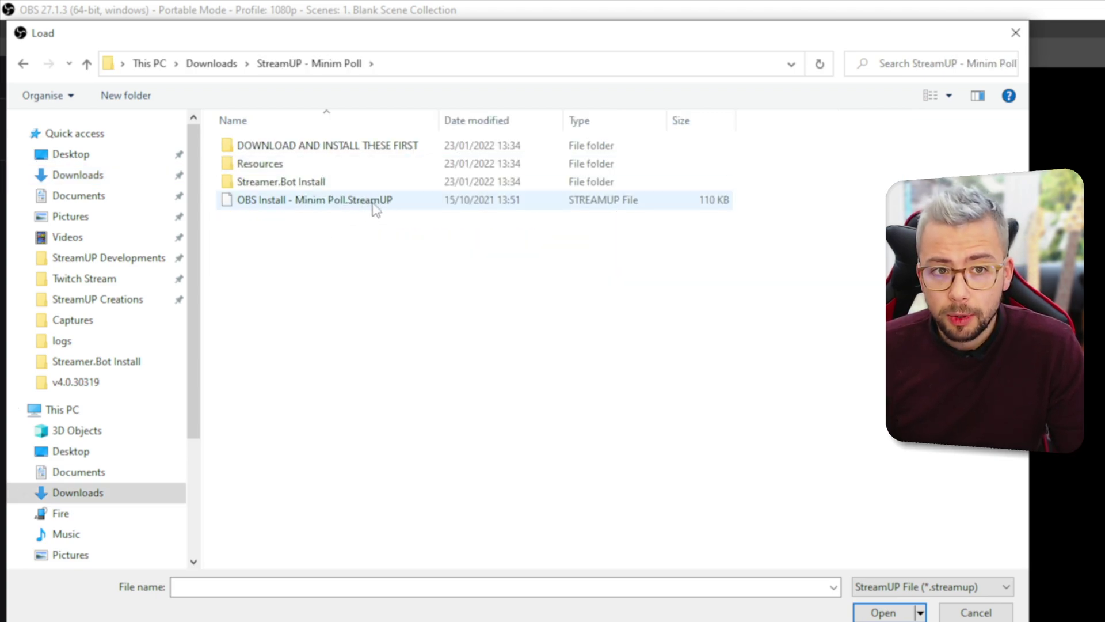
{"action": "double_click", "coordinate": [374, 202]}
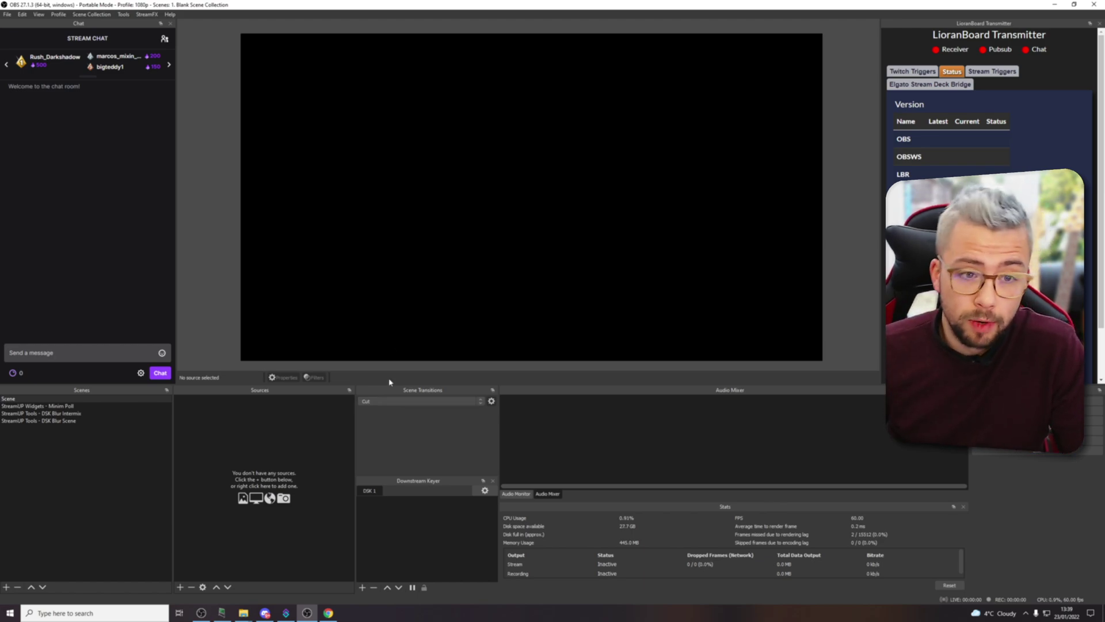
Examine the sources of the imported StreamUP Widgets - Minim Poll, DSK Blur Intermix and DSK Blur Scene scenes.
{"action": "left_click", "coordinate": [70, 406]}
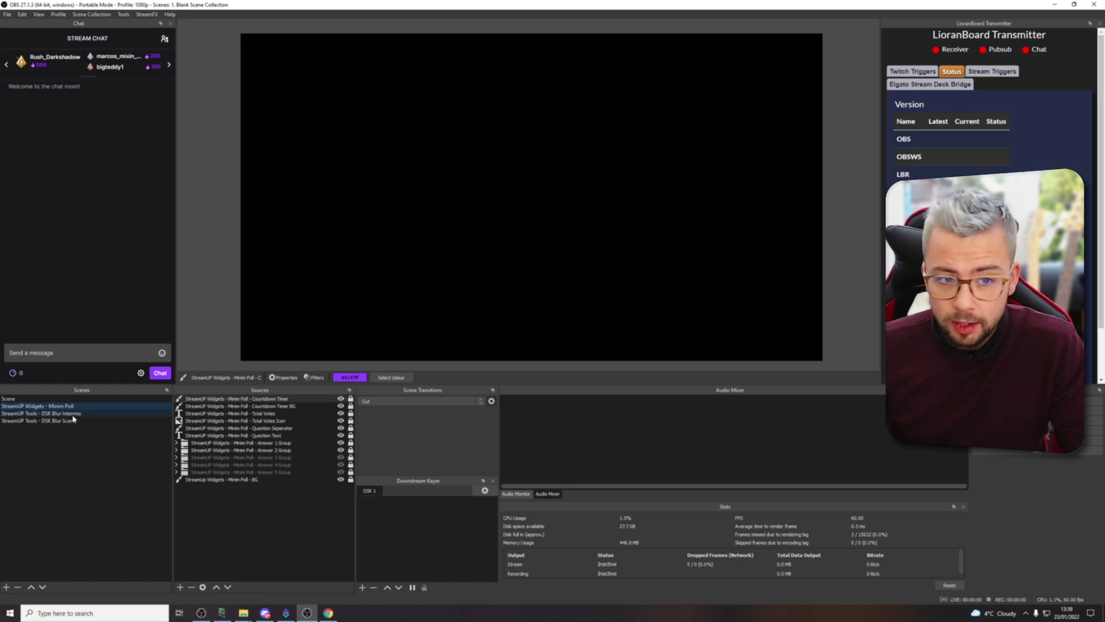
{"action": "left_click", "coordinate": [73, 421]}
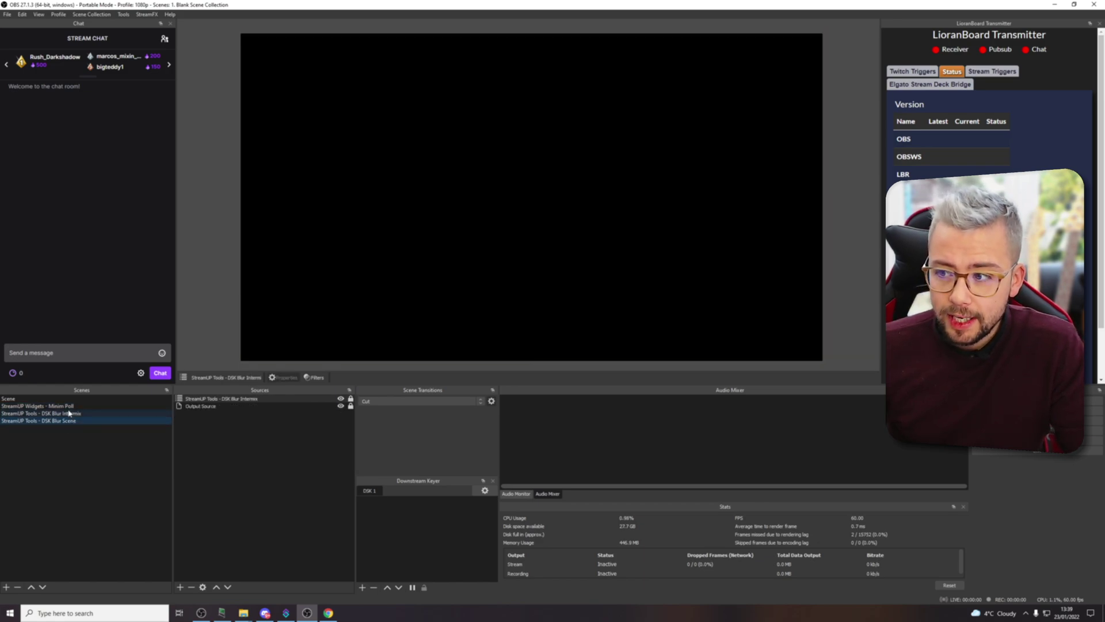
{"action": "left_click", "coordinate": [69, 406]}
{"action": "left_click", "coordinate": [72, 414]}
{"action": "left_click", "coordinate": [72, 421]}
{"action": "left_click", "coordinate": [69, 406]}
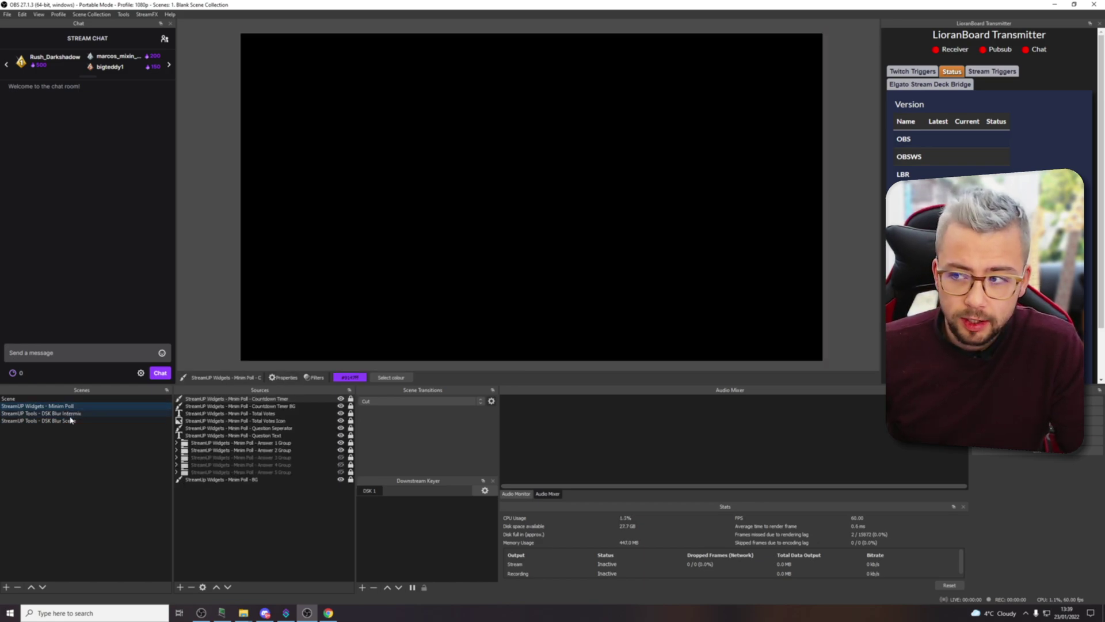
{"action": "left_click", "coordinate": [69, 414]}
{"action": "left_click", "coordinate": [71, 420]}
{"action": "left_click", "coordinate": [68, 406]}
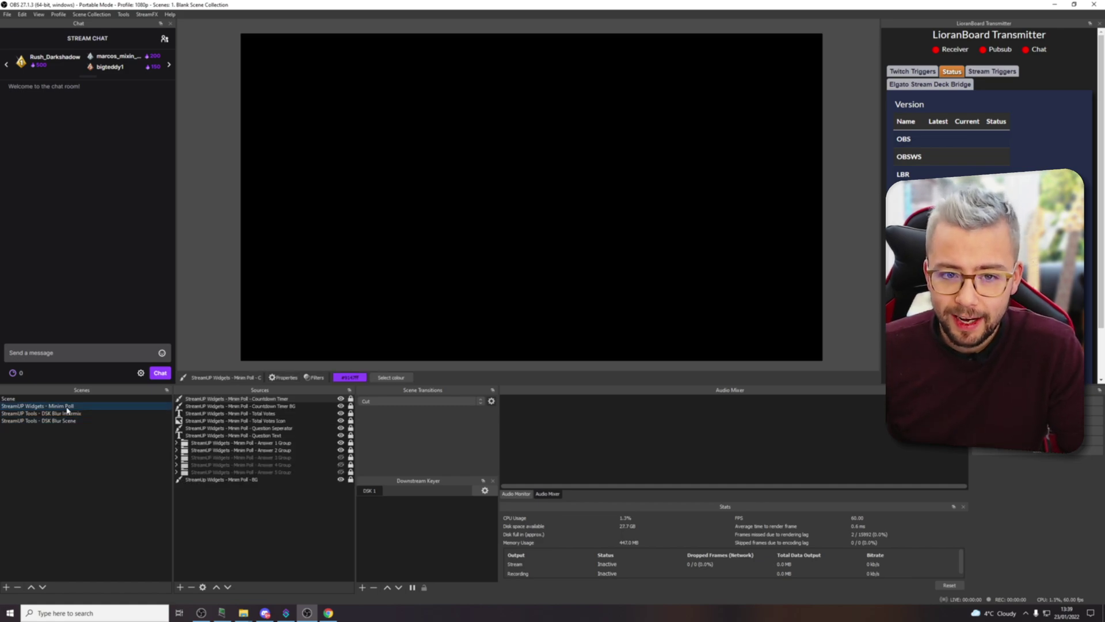
{"action": "left_click", "coordinate": [63, 414]}
{"action": "left_click", "coordinate": [64, 420]}
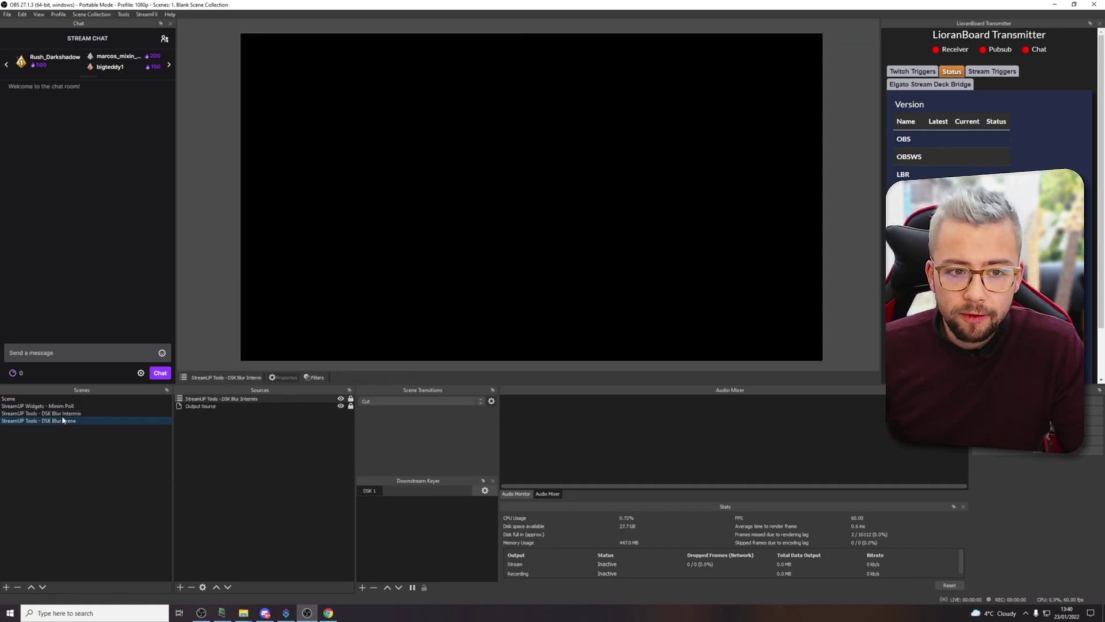
{"action": "left_click", "coordinate": [62, 413]}
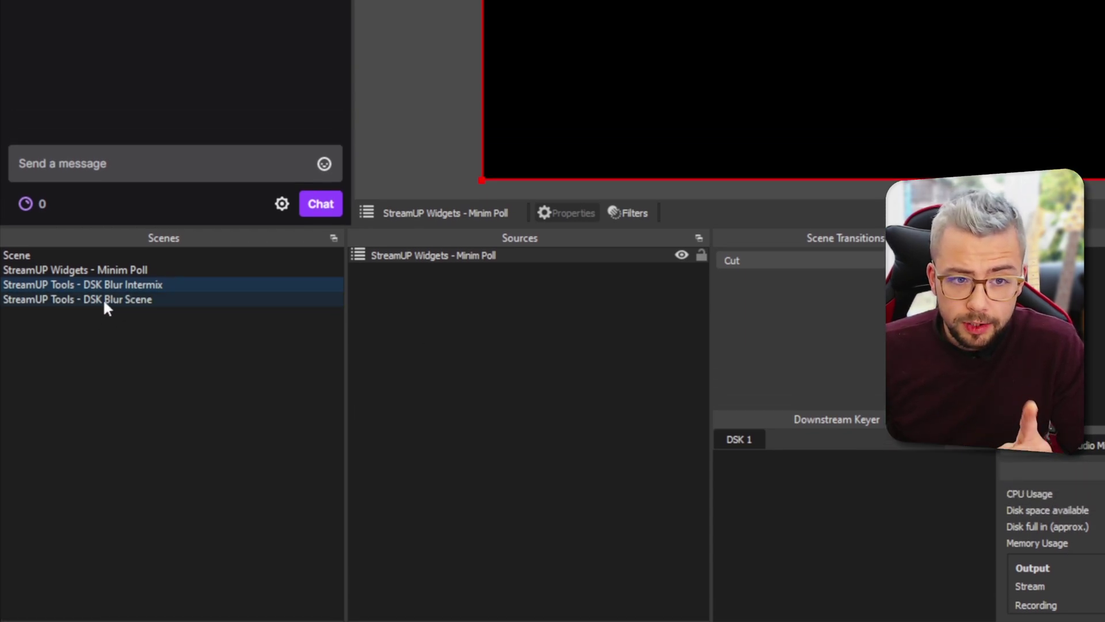
Add StreamUP Tools - DSK Blur Scene to the DSK 1 downstream keyer, and return to the scene named Scene.
{"action": "left_click", "coordinate": [102, 298]}
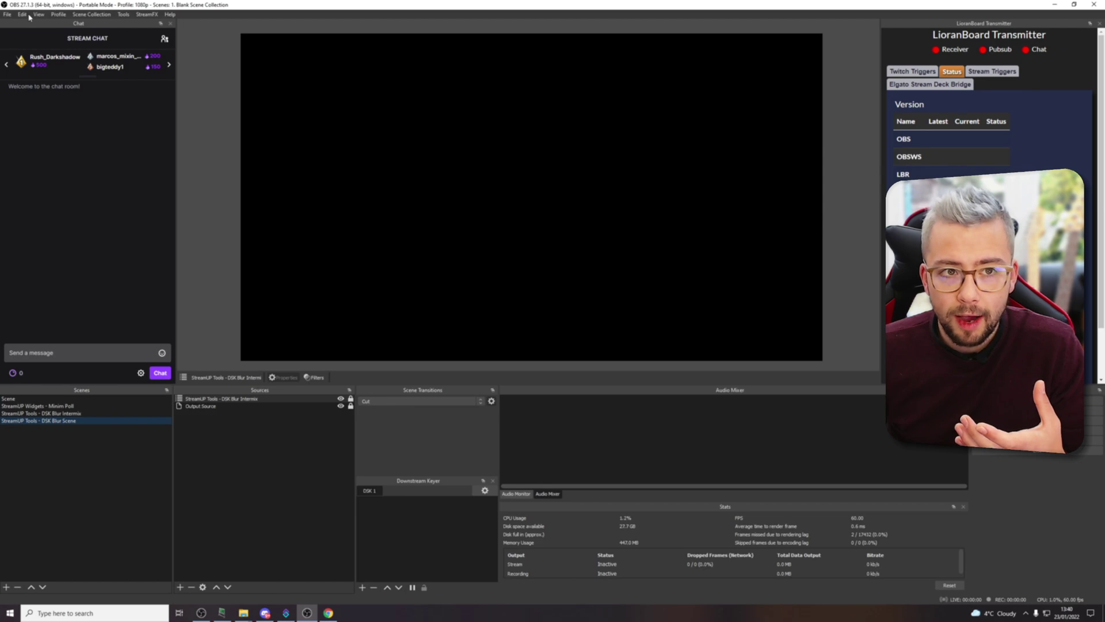
{"action": "left_click", "coordinate": [36, 15]}
{"action": "mouse_move", "coordinate": [51, 38]}
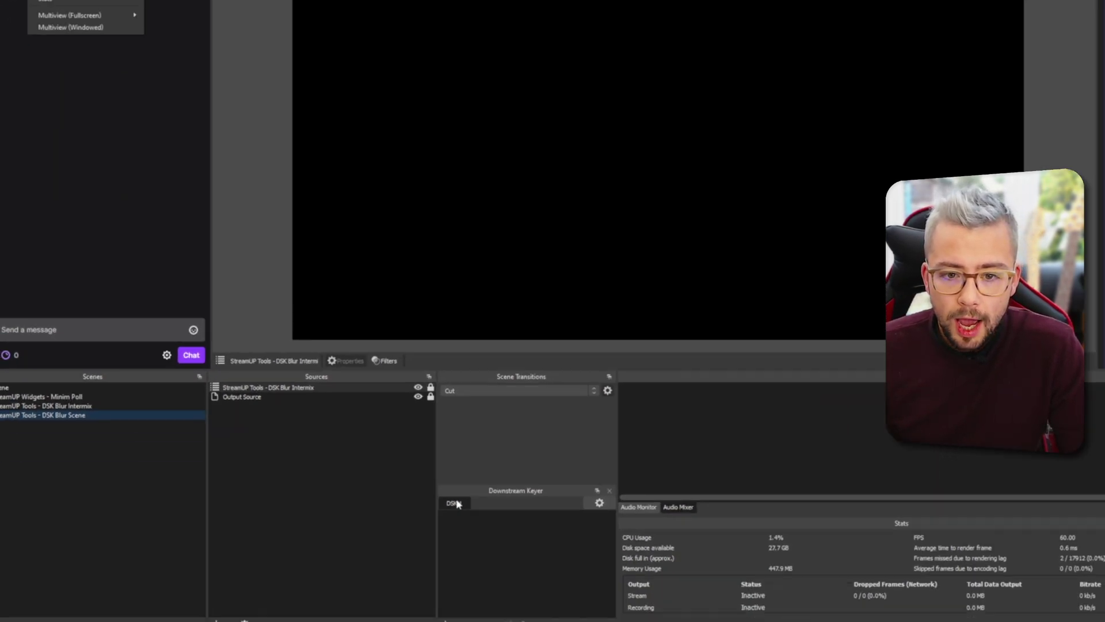
{"action": "left_click", "coordinate": [364, 594]}
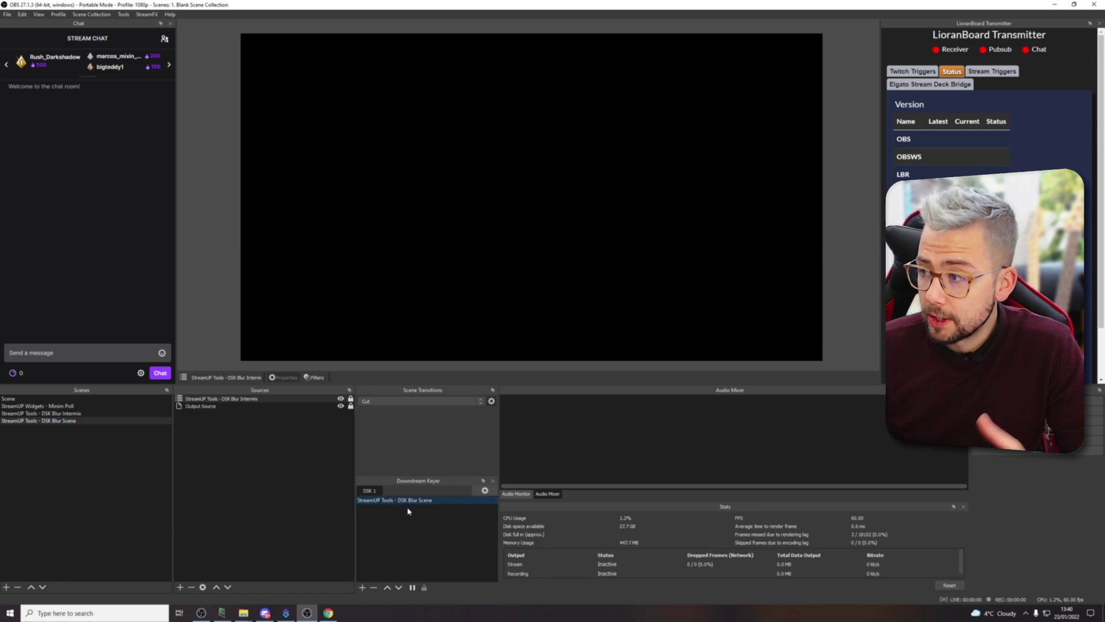
{"action": "left_click", "coordinate": [73, 400]}
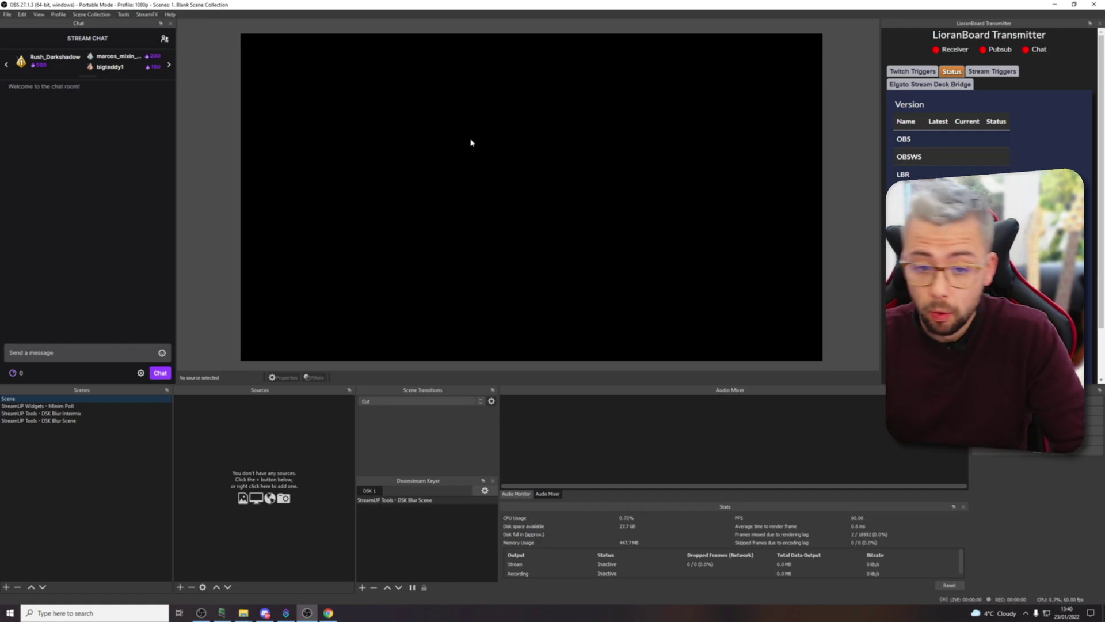
Bring up Streamer.bot, and open the Streamer.Bot Install folder inside StreamUP - Minim Poll in File Explorer.
{"action": "left_click", "coordinate": [286, 615]}
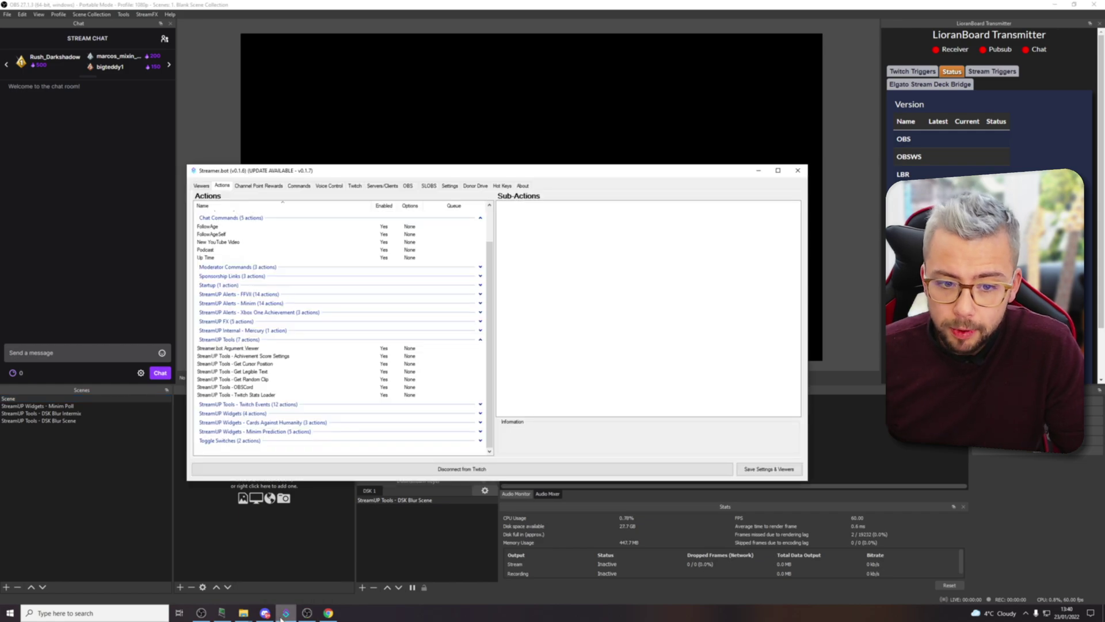
{"action": "mouse_move", "coordinate": [244, 613]}
{"action": "left_click", "coordinate": [213, 570]}
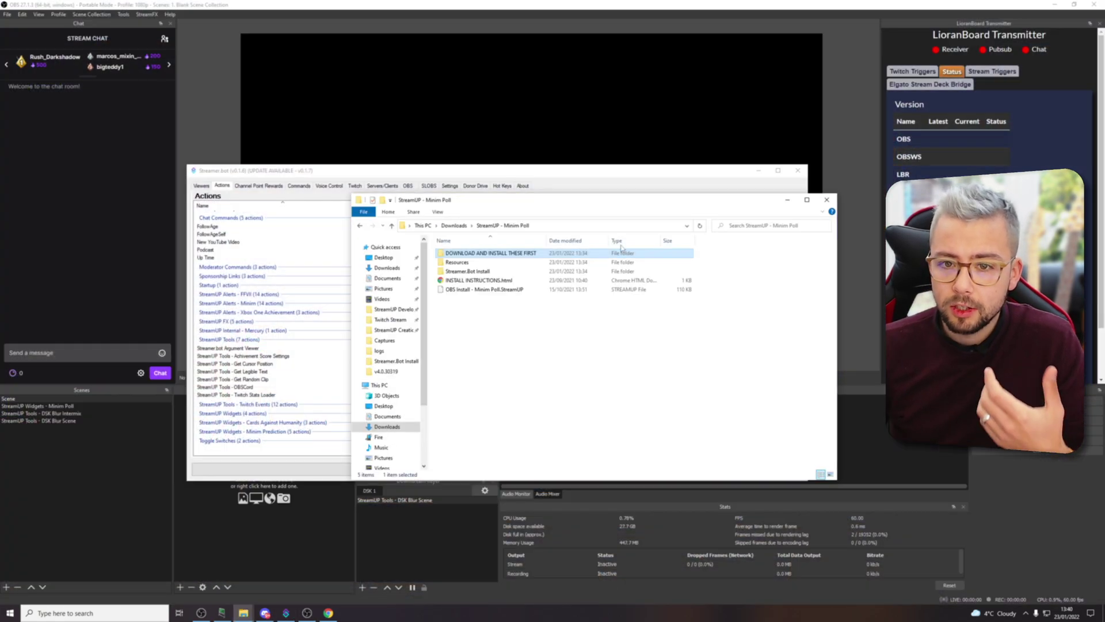
{"action": "left_click_drag", "start_coordinate": [504, 202], "coordinate": [558, 219]}
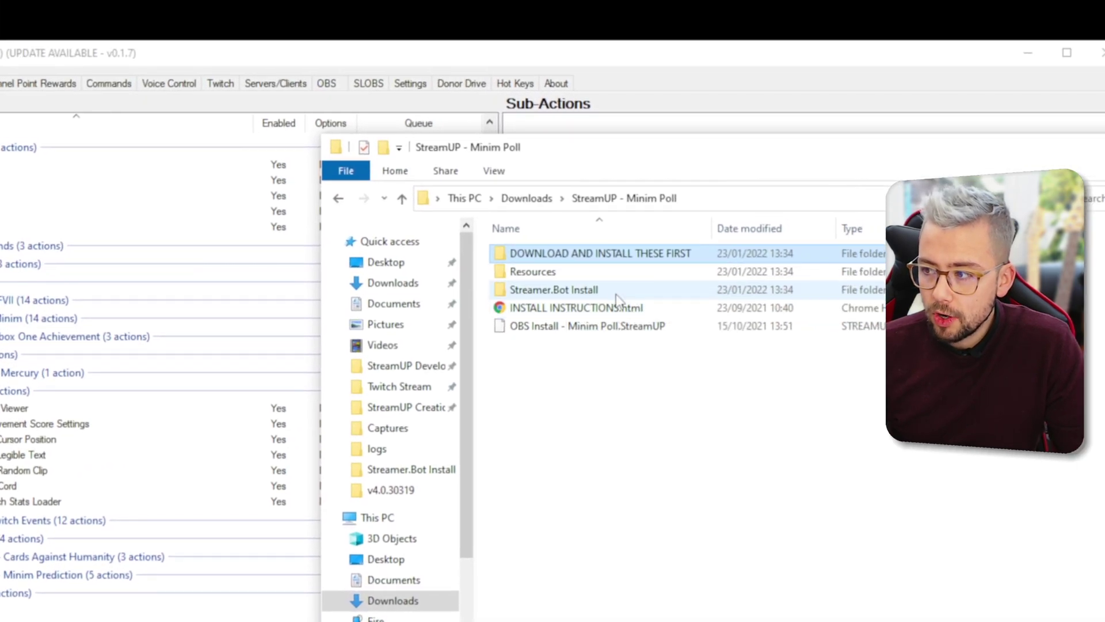
{"action": "double_click", "coordinate": [593, 296]}
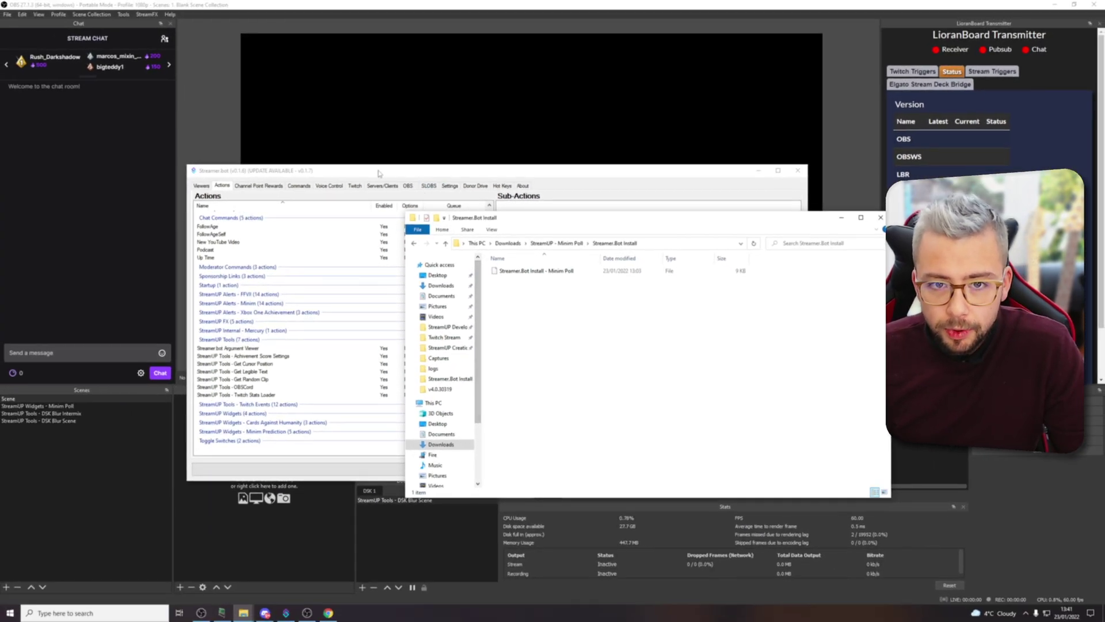
Import the three Minim Poll actions into Streamer.bot from the Streamer.Bot Install - Minim Poll file.
{"action": "left_click", "coordinate": [125, 97]}
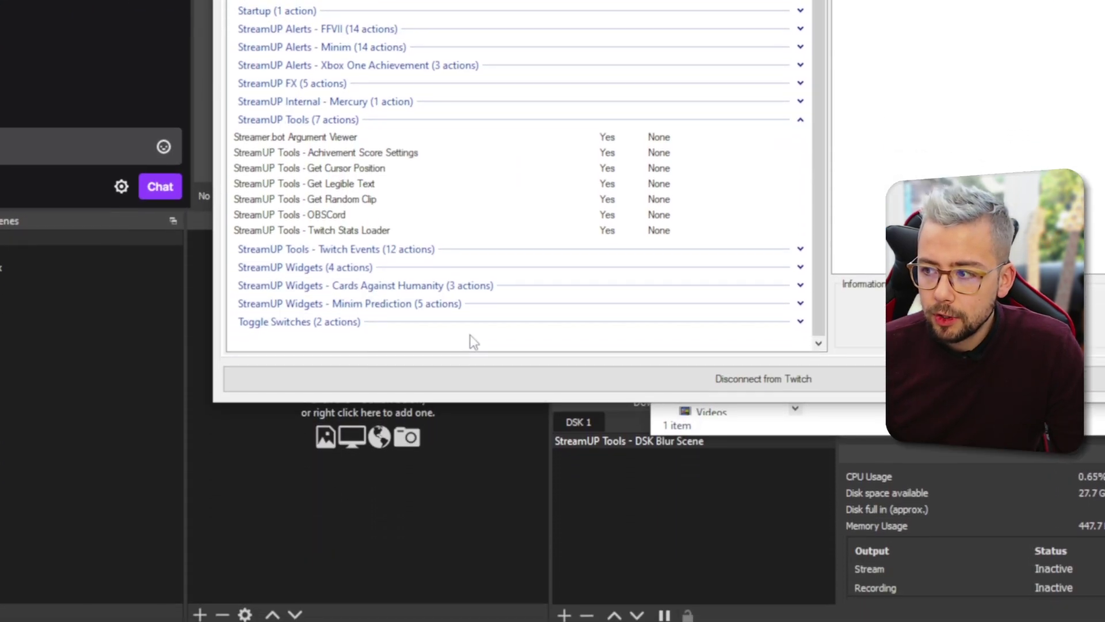
{"action": "right_click", "coordinate": [471, 443]}
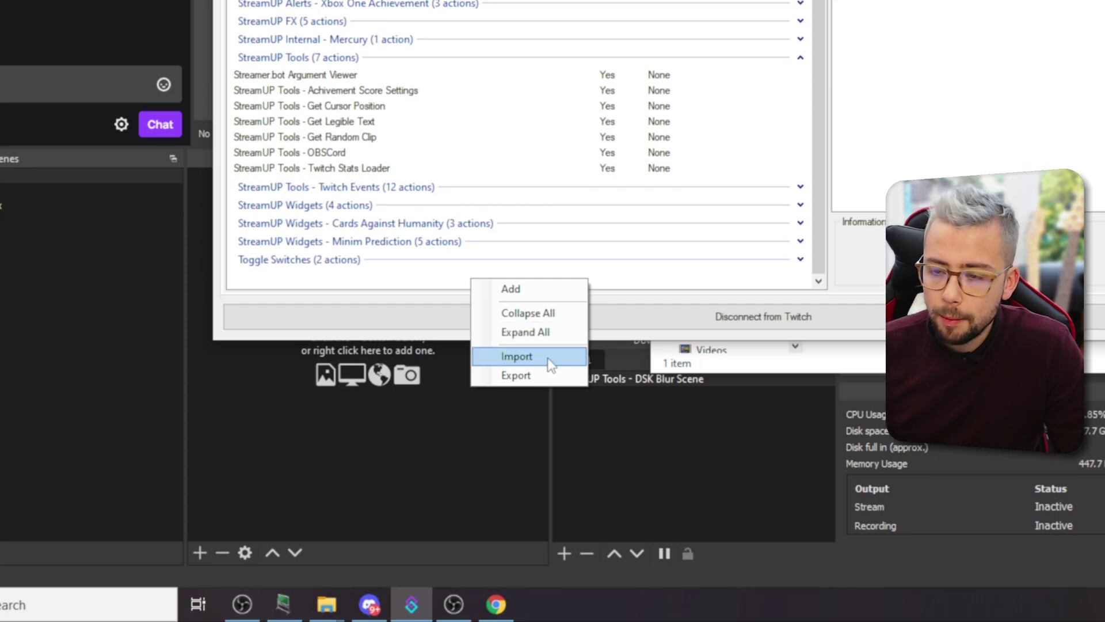
{"action": "left_click", "coordinate": [548, 357]}
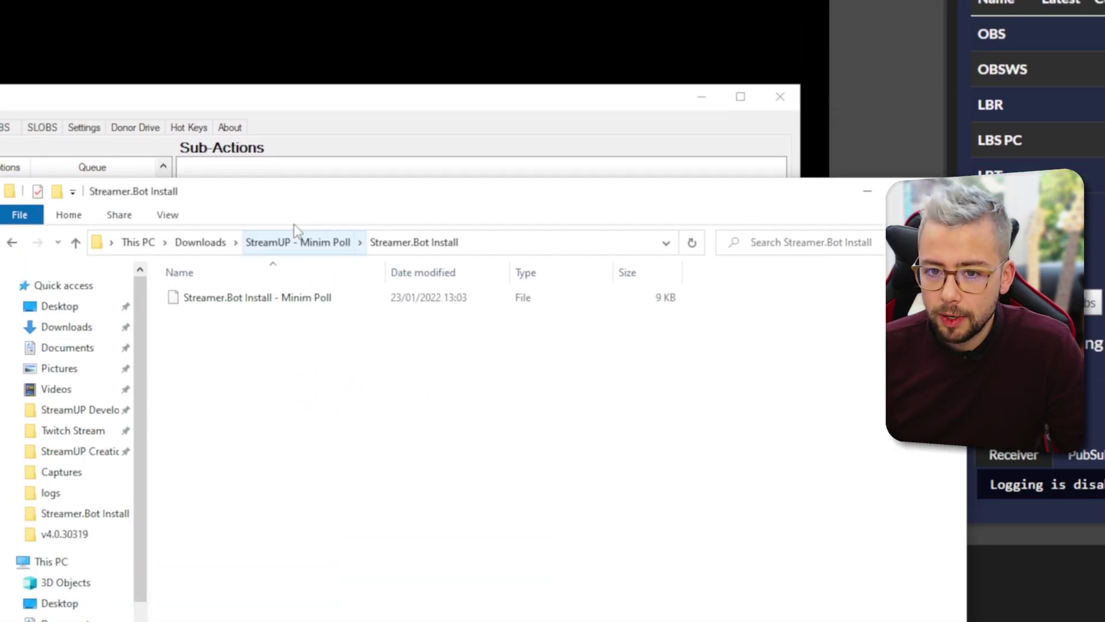
{"action": "left_click_drag", "start_coordinate": [635, 209], "coordinate": [779, 323]}
{"action": "left_click_drag", "start_coordinate": [368, 451], "coordinate": [0, 343]}
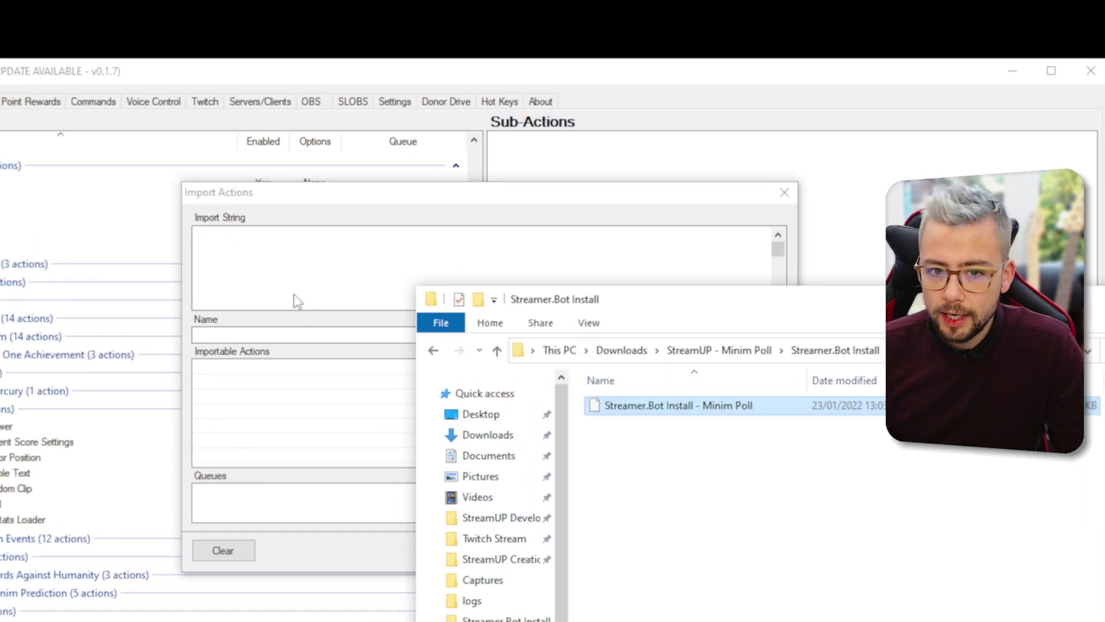
{"action": "left_click_drag", "start_coordinate": [294, 295], "coordinate": [274, 279]}
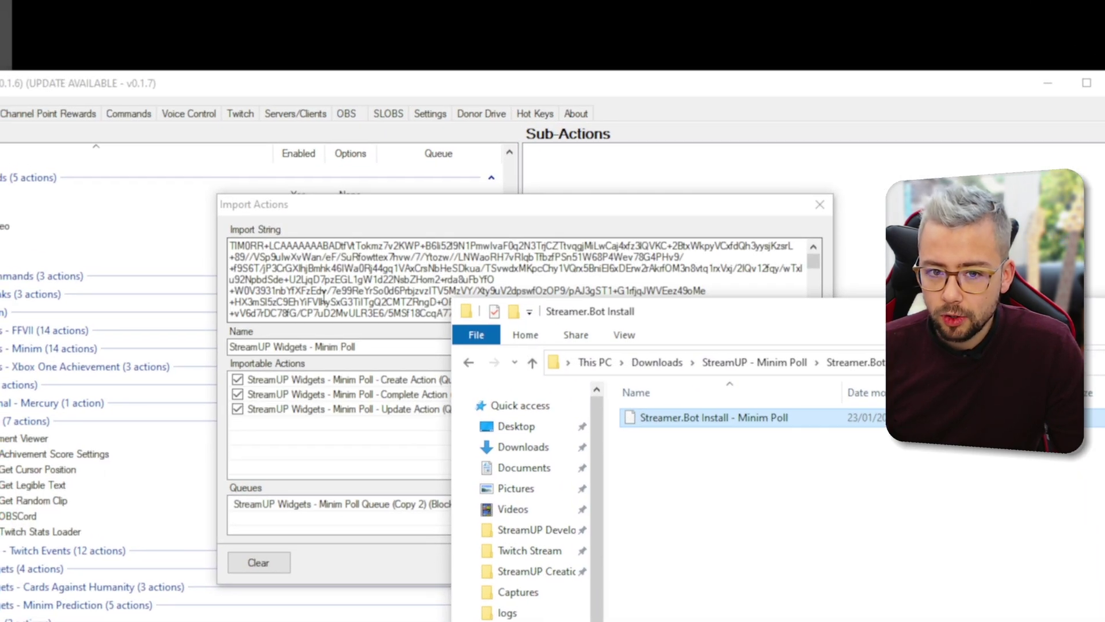
{"action": "left_click", "coordinate": [324, 291]}
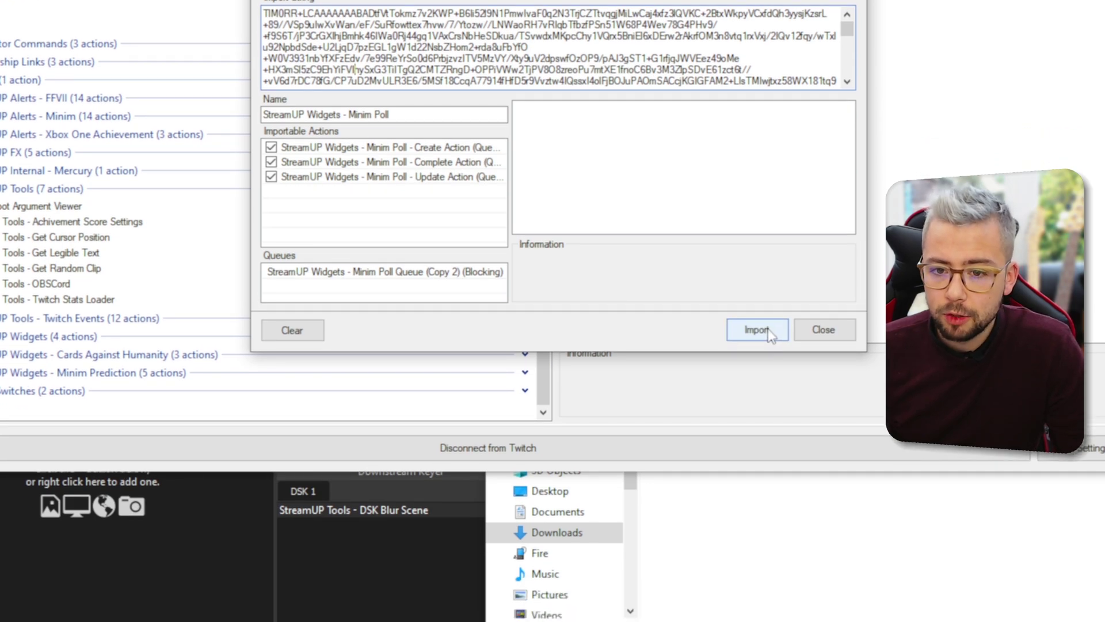
{"action": "left_click", "coordinate": [766, 487]}
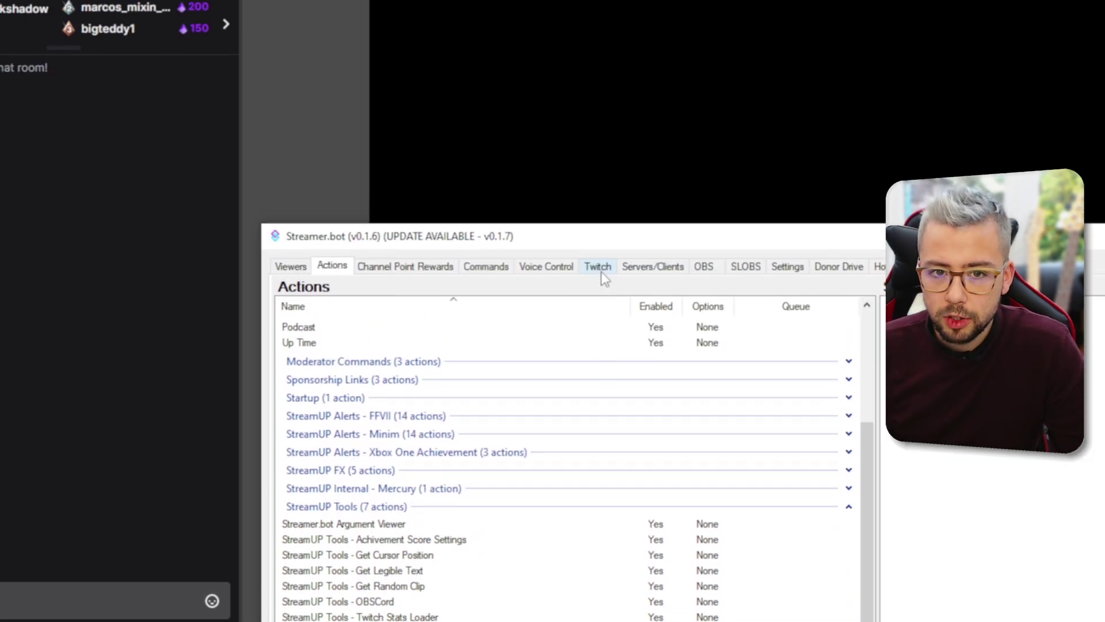
Assign the StreamUP Widgets - Minim Poll - Create Action to the Created event of Twitch polls.
{"action": "left_click", "coordinate": [598, 288]}
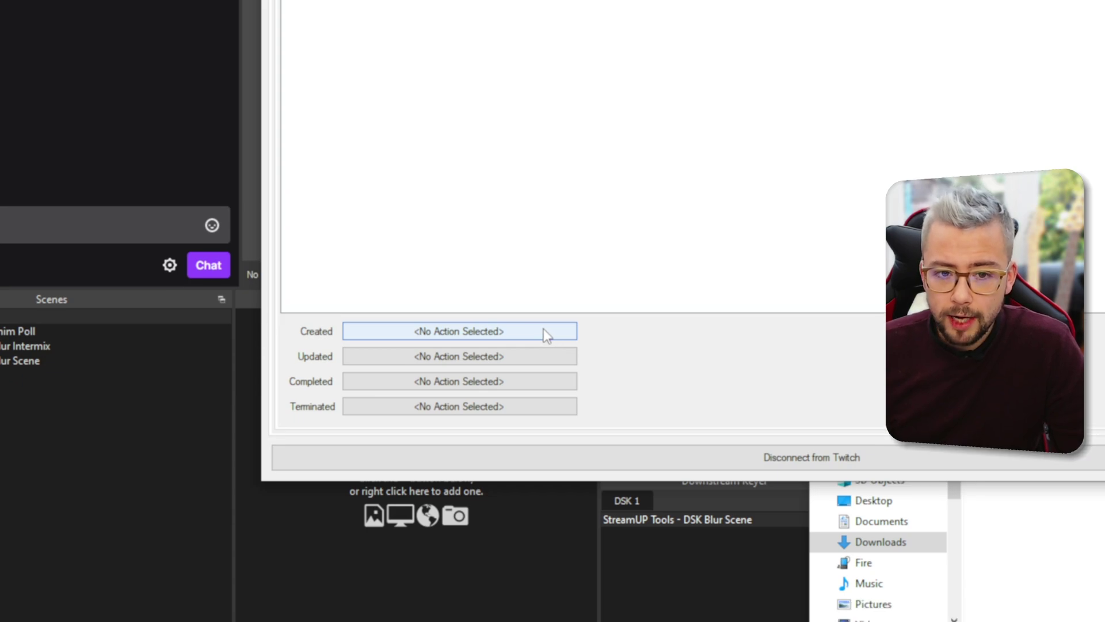
{"action": "left_click", "coordinate": [544, 331]}
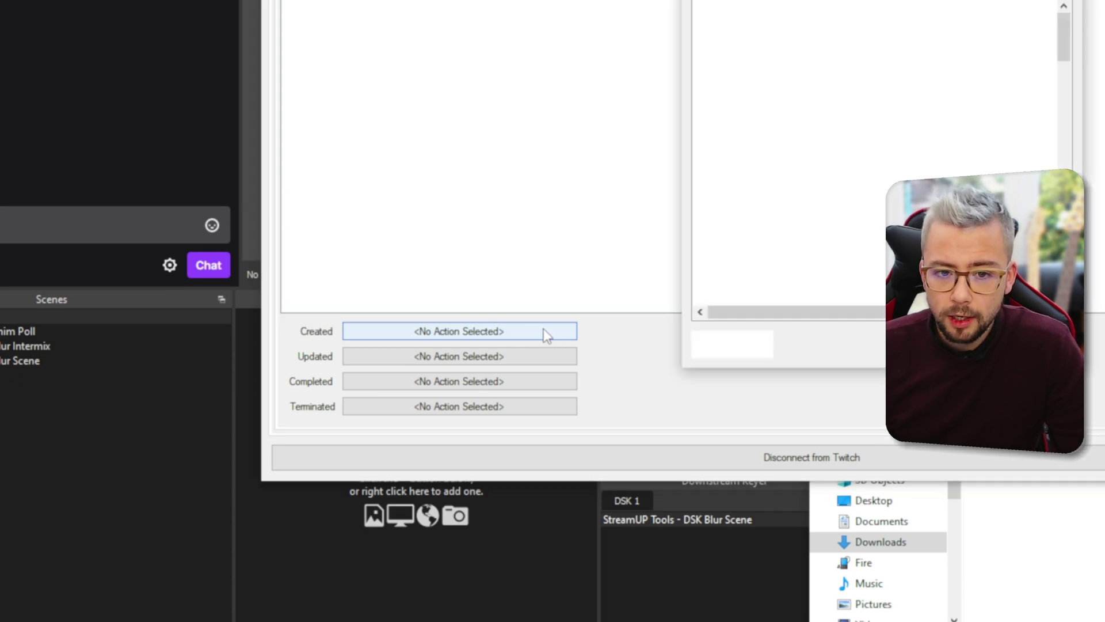
{"action": "scroll", "coordinate": [900, 229], "scroll_direction": "down", "scroll_amount": 10}
{"action": "scroll", "coordinate": [815, 301], "scroll_direction": "down", "scroll_amount": 10}
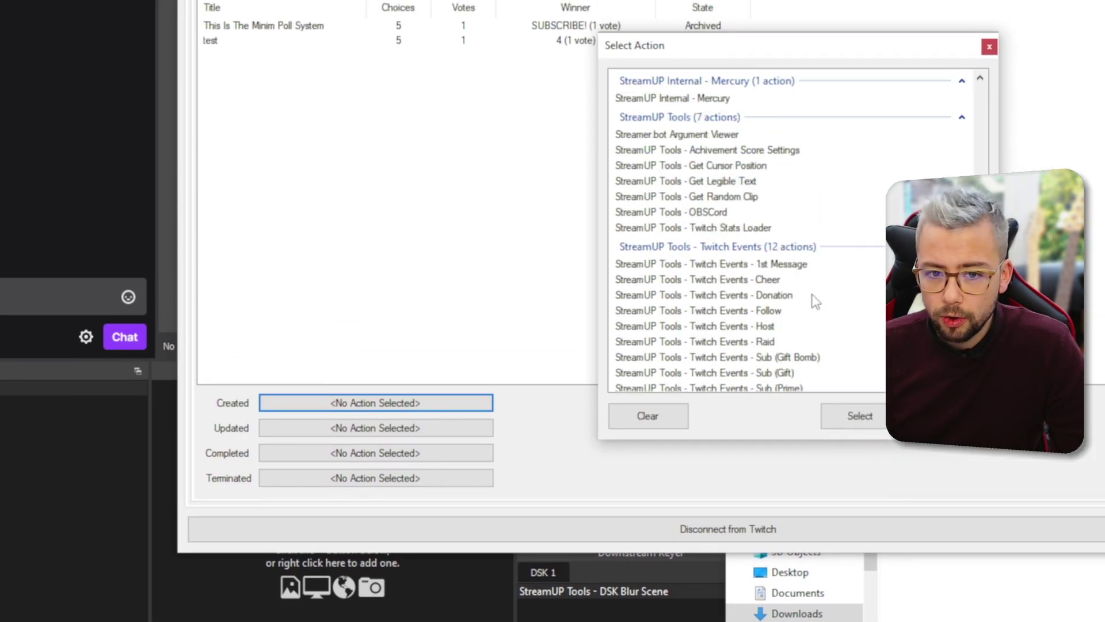
{"action": "scroll", "coordinate": [774, 299], "scroll_direction": "down", "scroll_amount": 7}
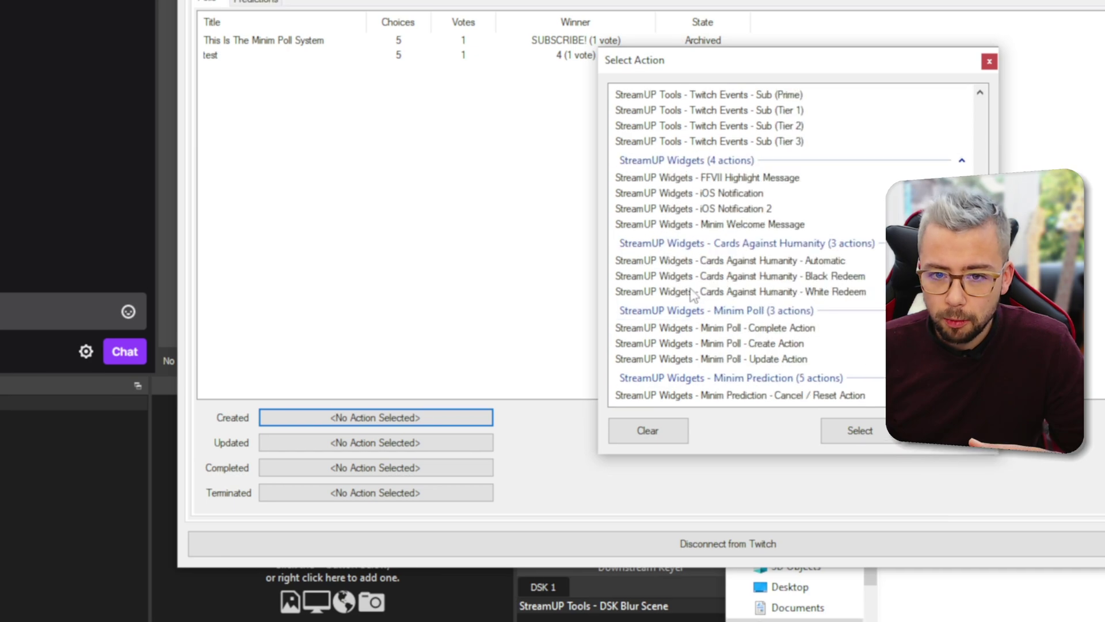
{"action": "scroll", "coordinate": [746, 344], "scroll_direction": "down", "scroll_amount": 1}
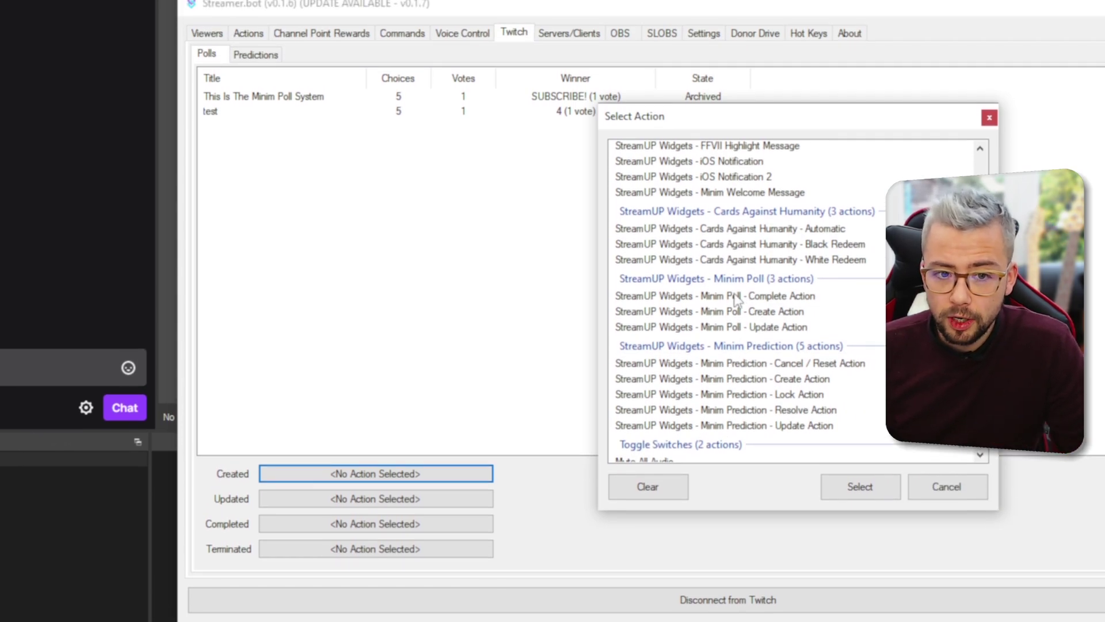
{"action": "left_click", "coordinate": [771, 314]}
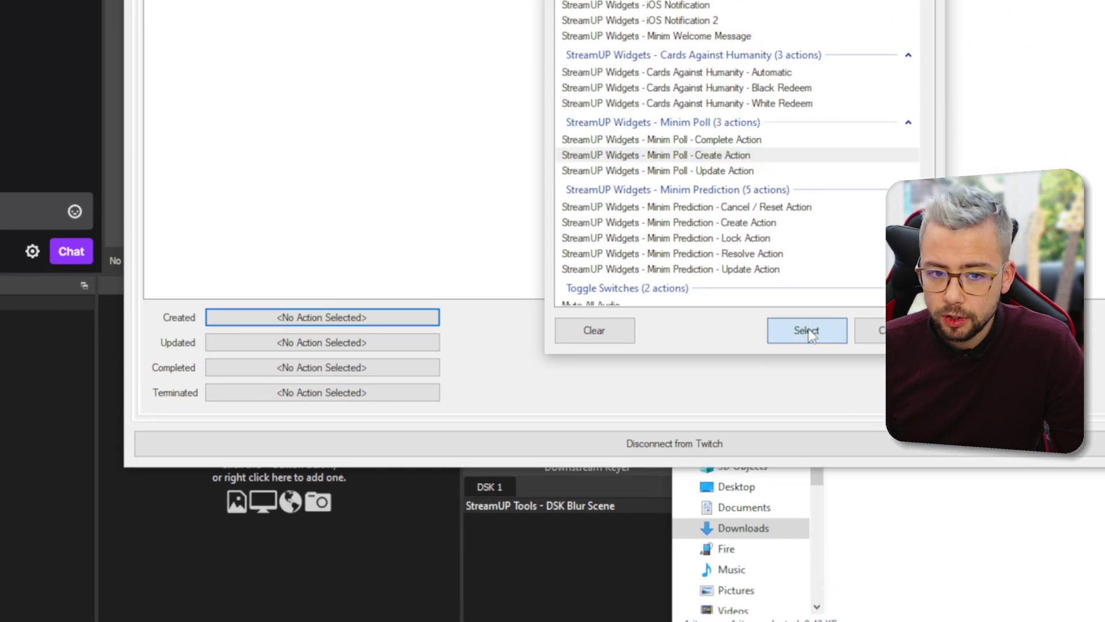
{"action": "left_click", "coordinate": [808, 330]}
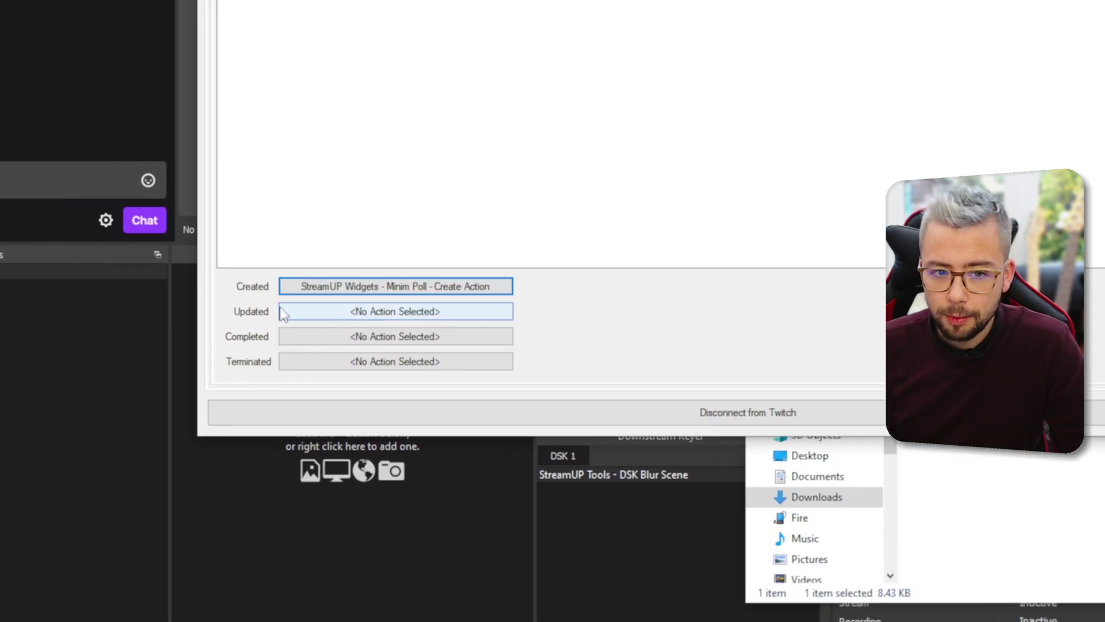
Assign the StreamUP Widgets - Minim Poll - Update Action to the Updated poll event.
{"action": "left_click", "coordinate": [241, 342]}
{"action": "scroll", "coordinate": [814, 222], "scroll_direction": "down", "scroll_amount": 15}
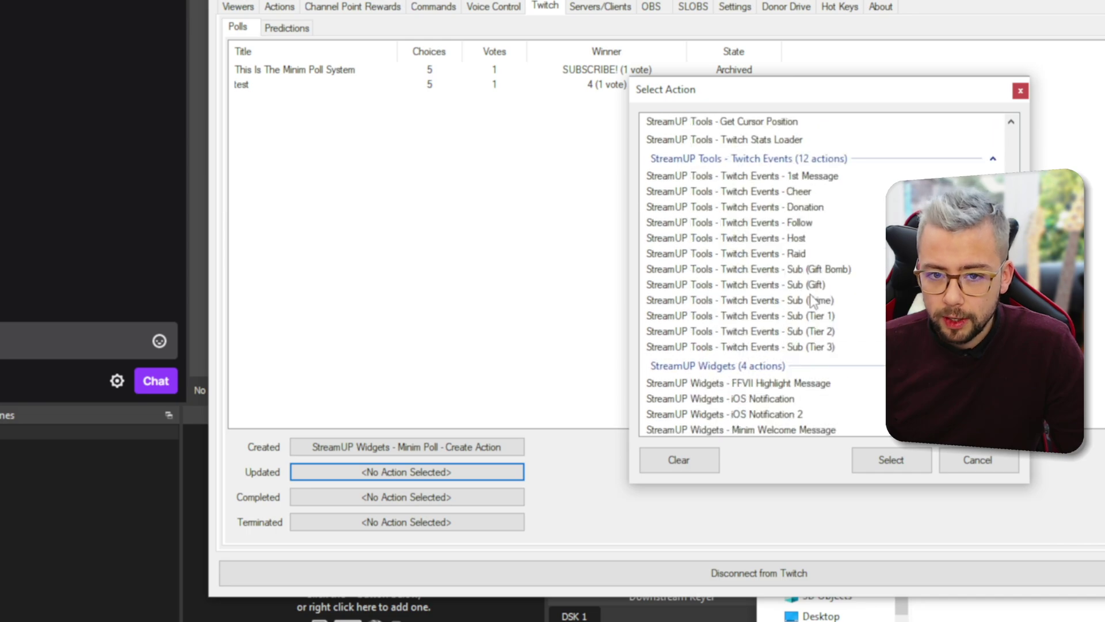
{"action": "left_click", "coordinate": [801, 343]}
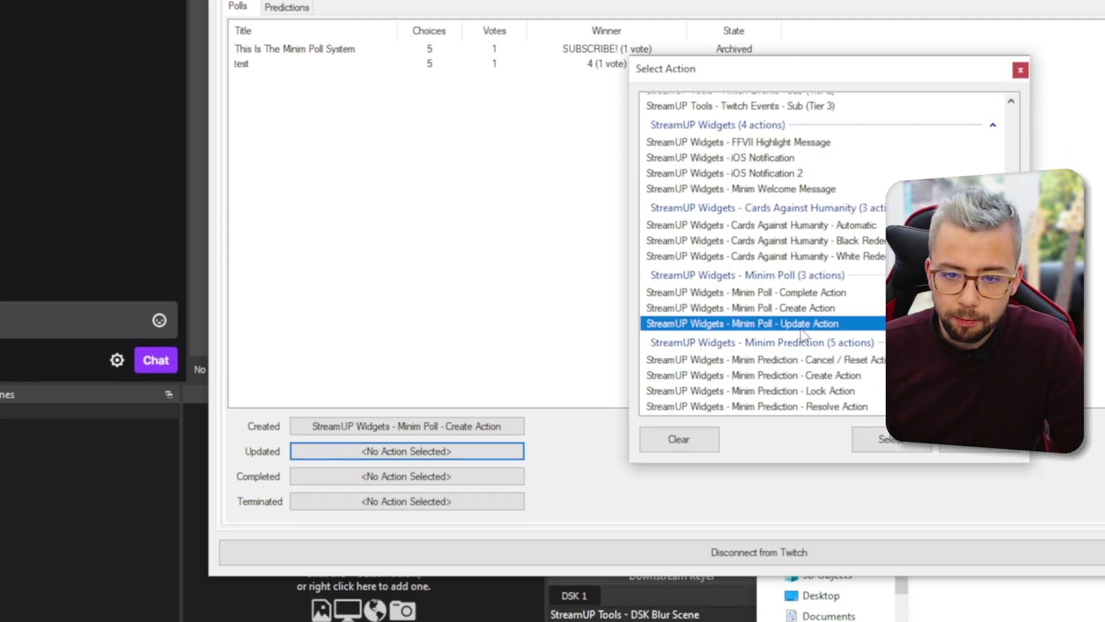
{"action": "left_click", "coordinate": [891, 459]}
Assign the StreamUP Widgets - Minim Poll - Complete Action to the Completed poll event.
{"action": "left_click", "coordinate": [455, 334]}
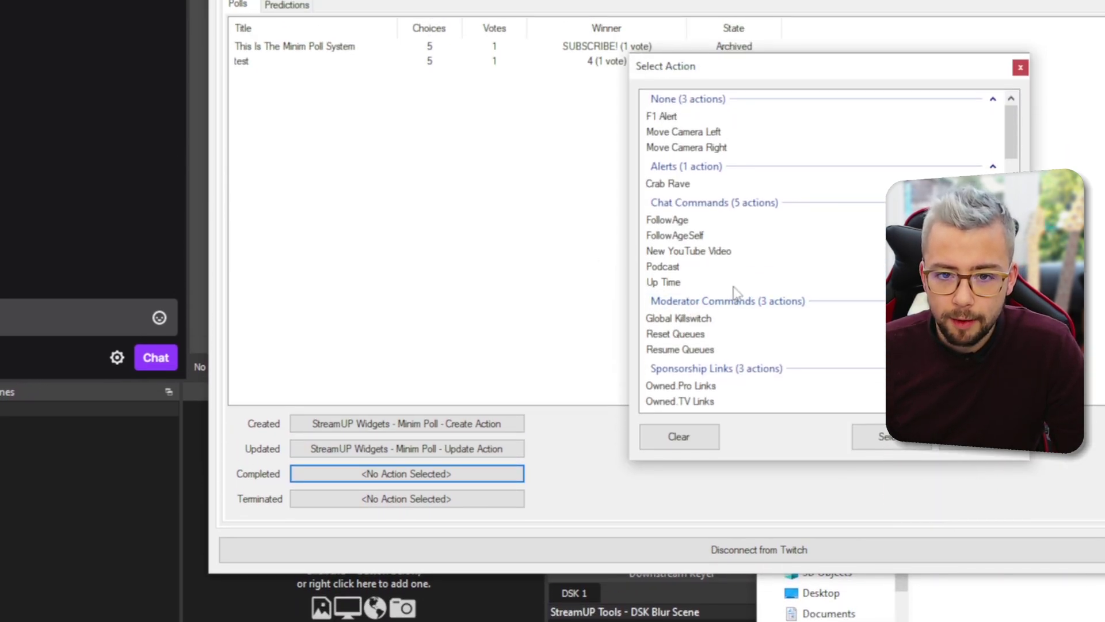
{"action": "scroll", "coordinate": [860, 138], "scroll_direction": "down", "scroll_amount": 10}
{"action": "scroll", "coordinate": [815, 303], "scroll_direction": "down", "scroll_amount": 7}
{"action": "left_click", "coordinate": [815, 299]}
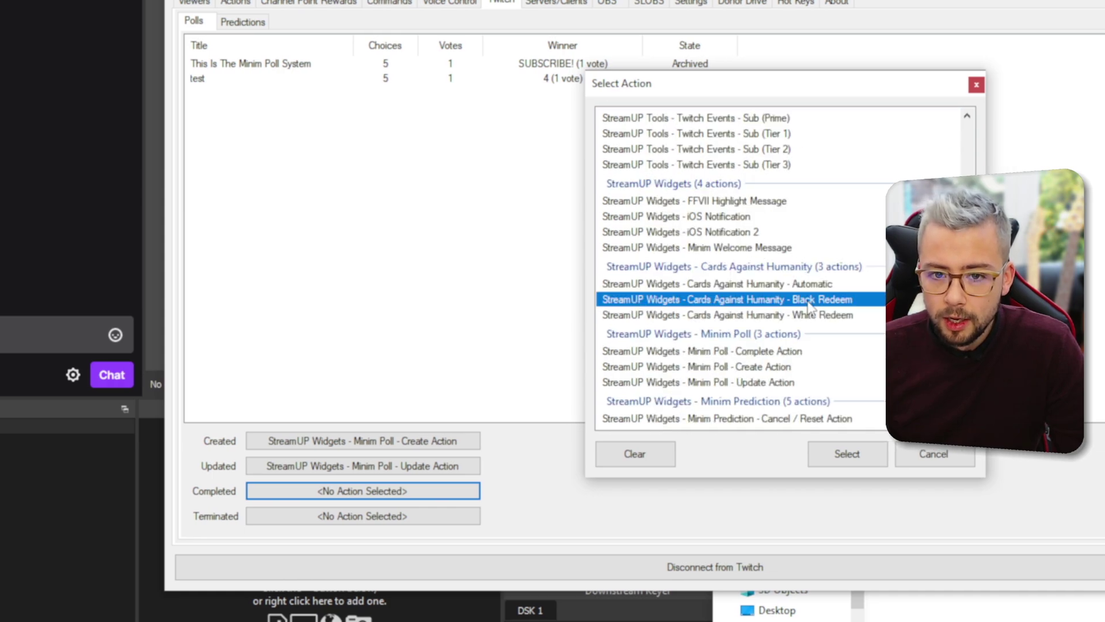
{"action": "scroll", "coordinate": [814, 298], "scroll_direction": "down", "scroll_amount": 2}
{"action": "left_click", "coordinate": [697, 297]}
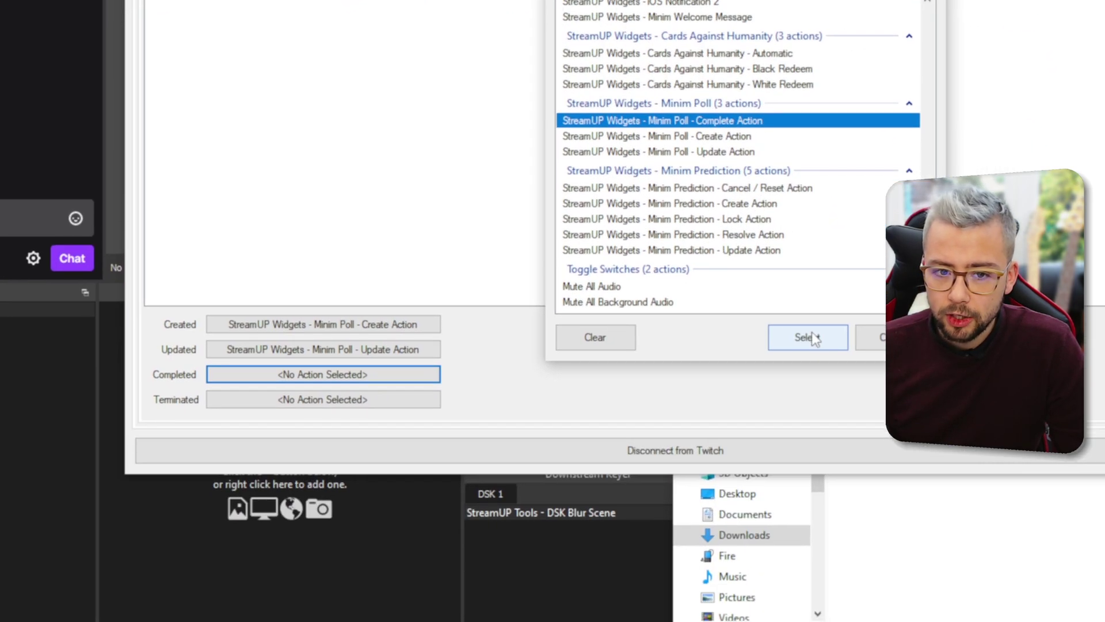
{"action": "left_click", "coordinate": [846, 513]}
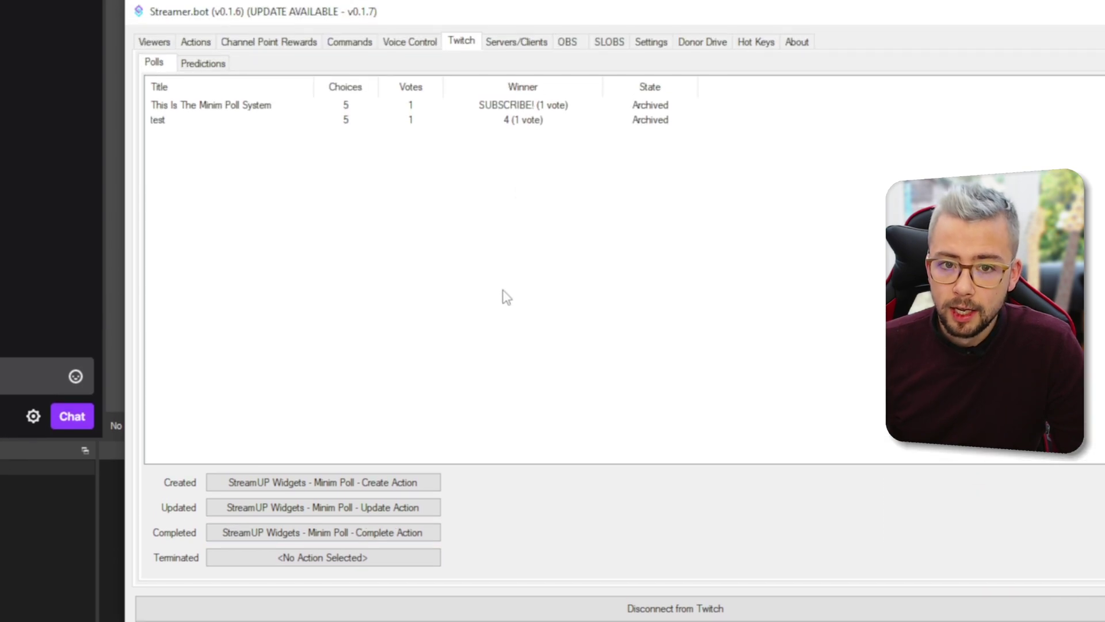
{"action": "left_click", "coordinate": [503, 301]}
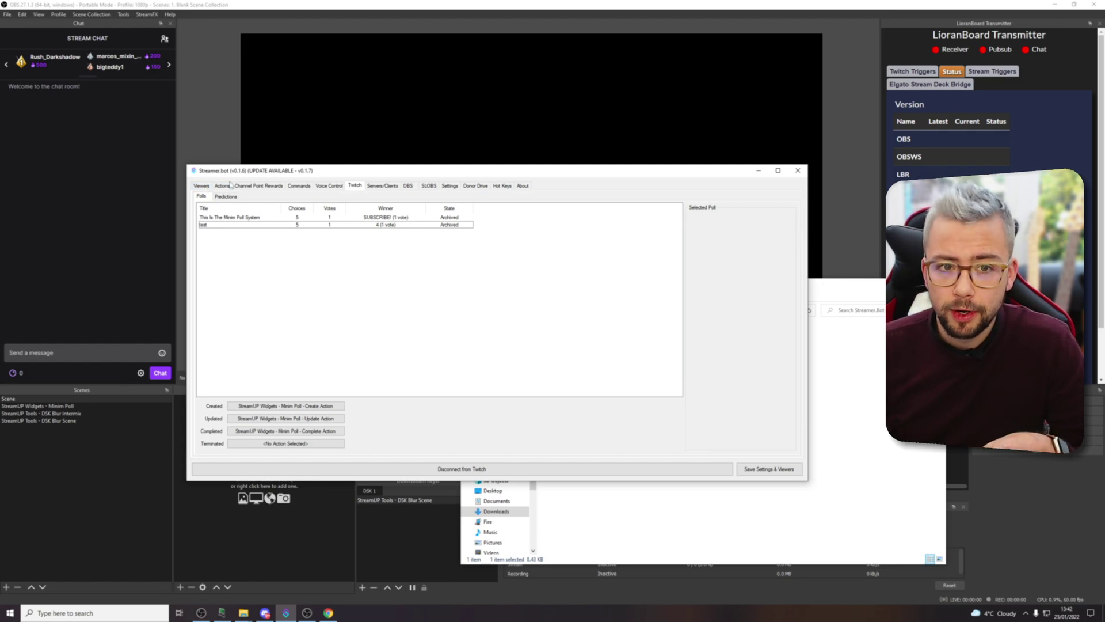
Open the Execute Code sub-action under Check Winner in the Minim Poll - Complete Action, and compile it.
{"action": "left_click", "coordinate": [222, 185]}
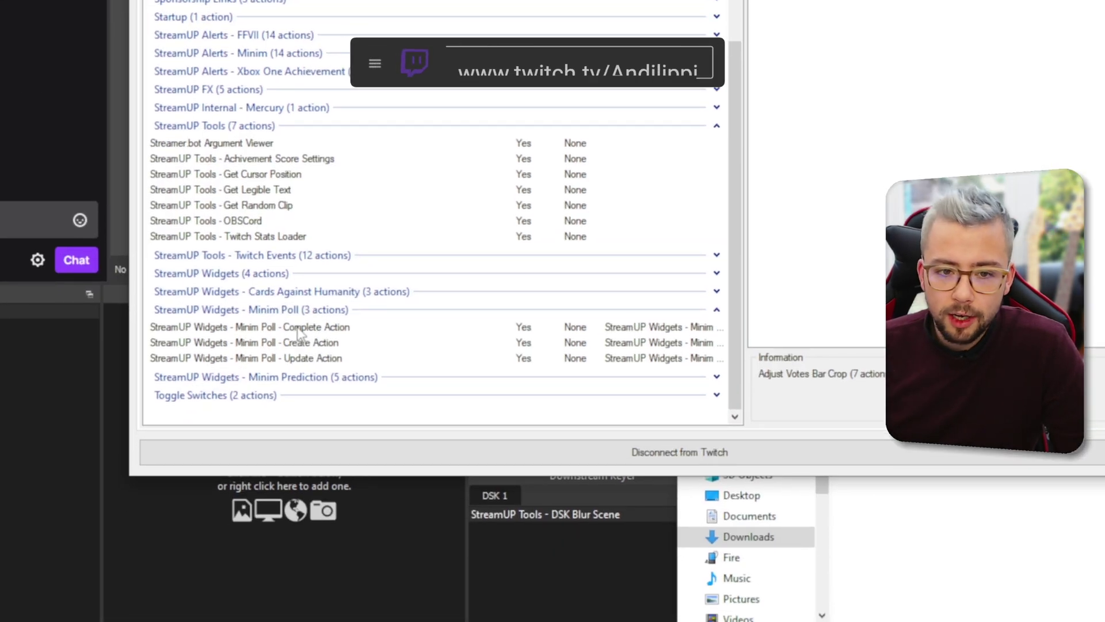
{"action": "left_click", "coordinate": [299, 328]}
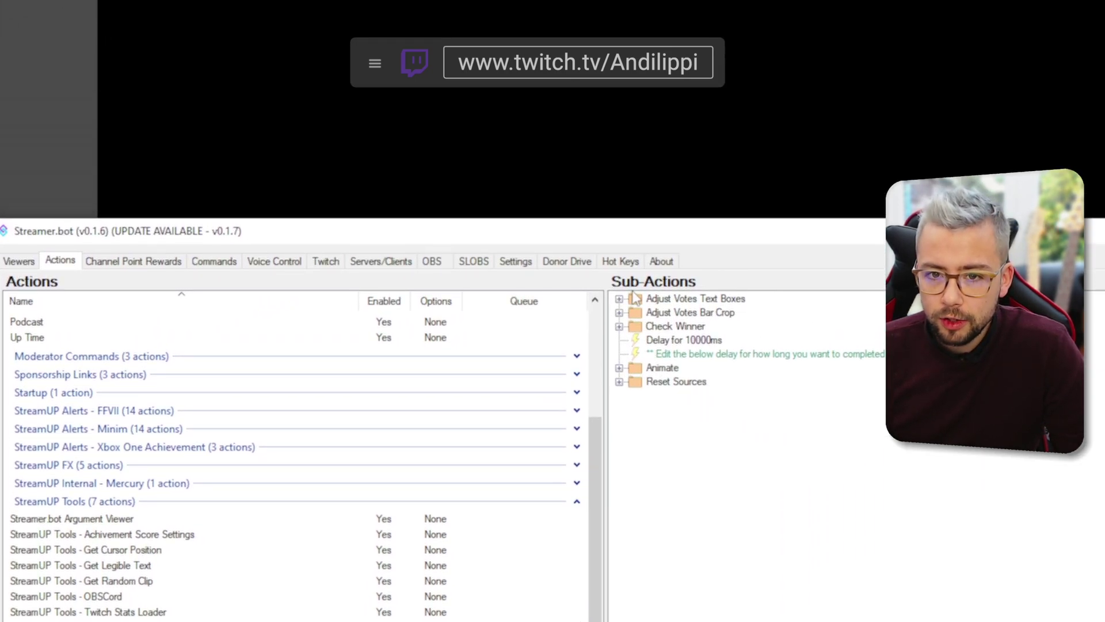
{"action": "double_click", "coordinate": [662, 329]}
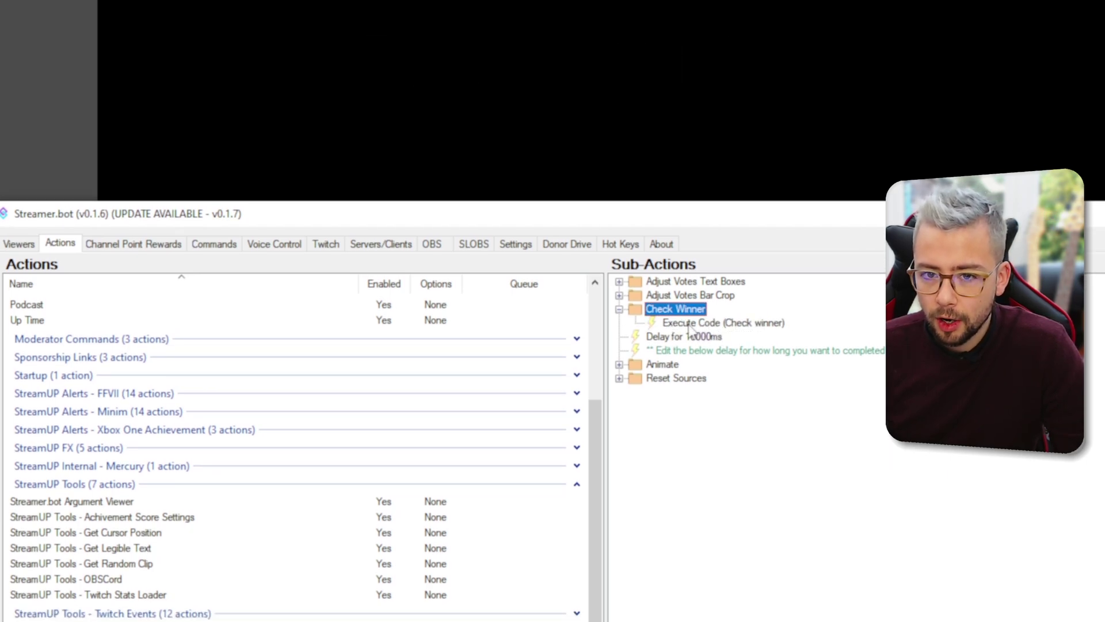
{"action": "double_click", "coordinate": [691, 324]}
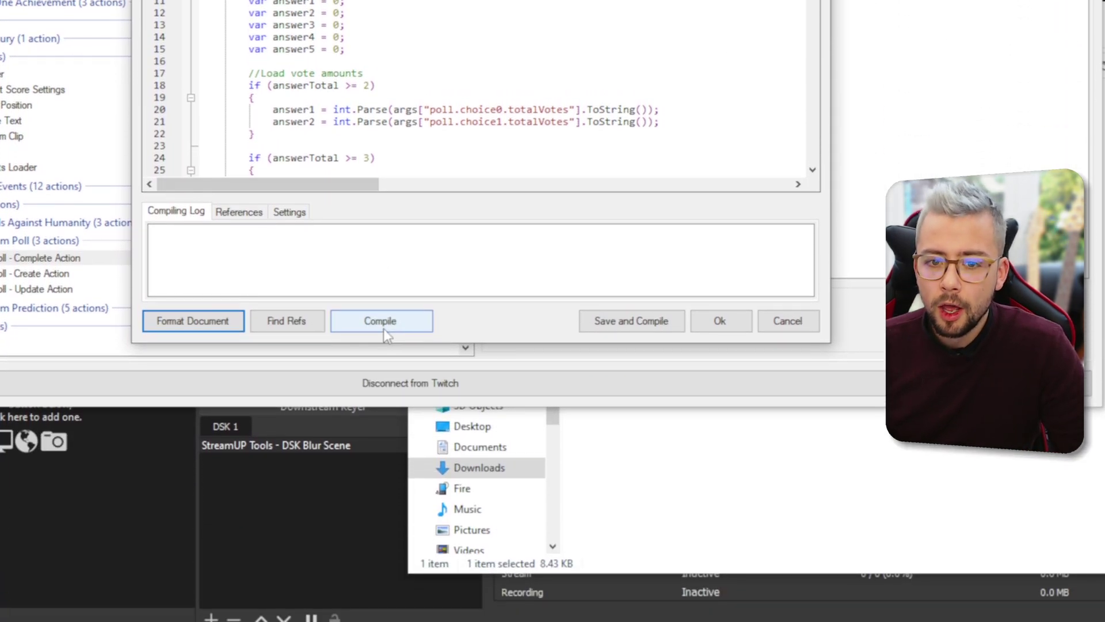
{"action": "left_click", "coordinate": [380, 395]}
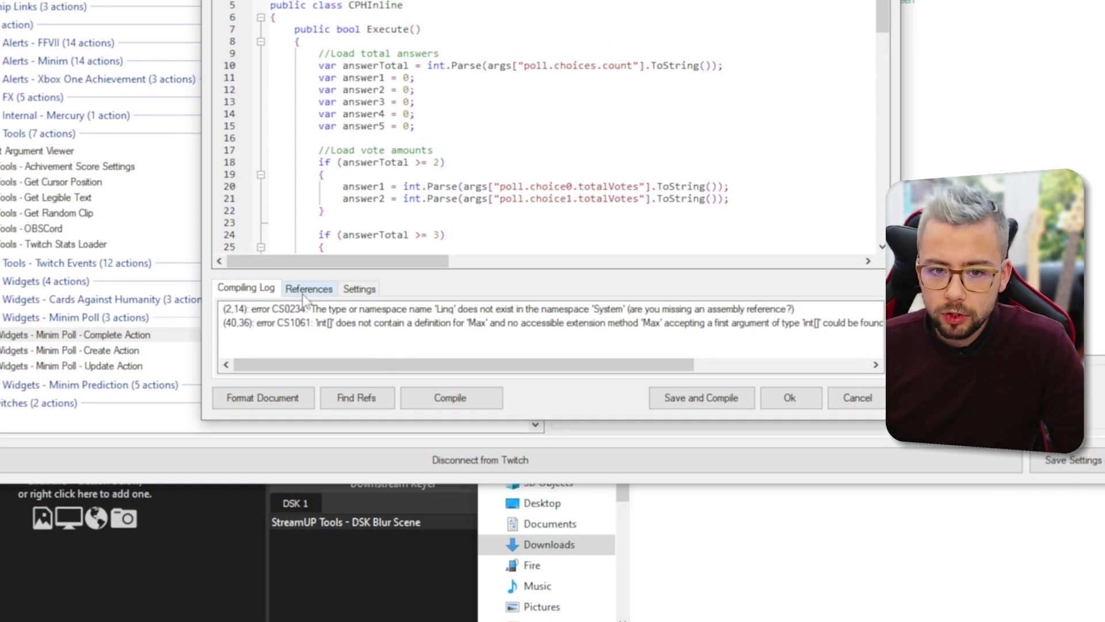
Add System.Core.dll from the .NET Framework v4.0.30319 folder to the references of the Check Winner code.
{"action": "left_click", "coordinate": [303, 292]}
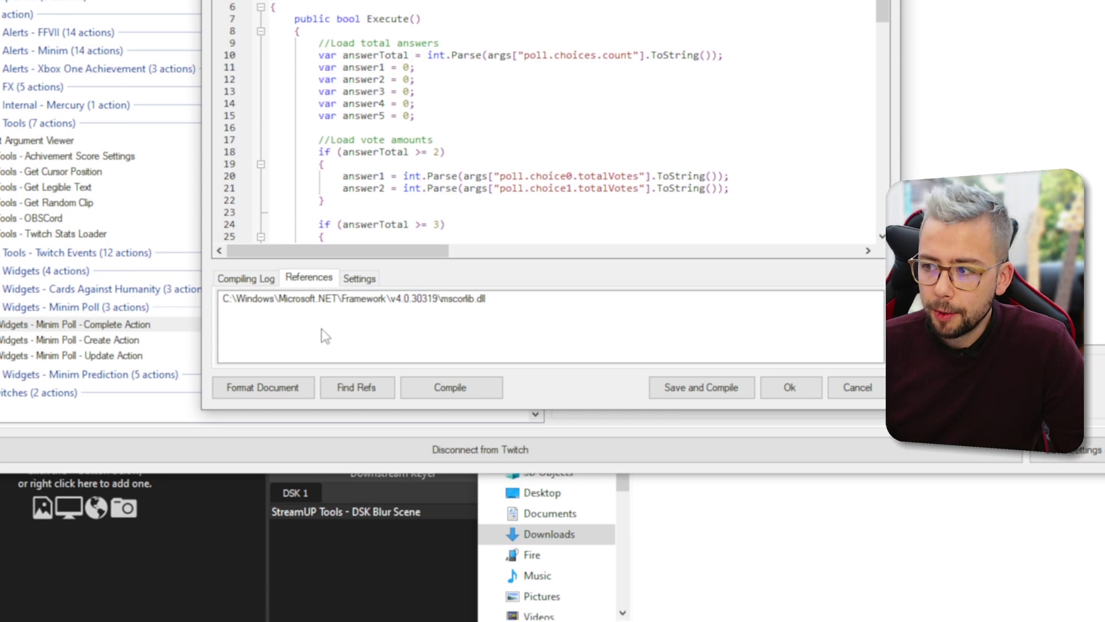
{"action": "right_click", "coordinate": [321, 342]}
{"action": "left_click", "coordinate": [408, 331]}
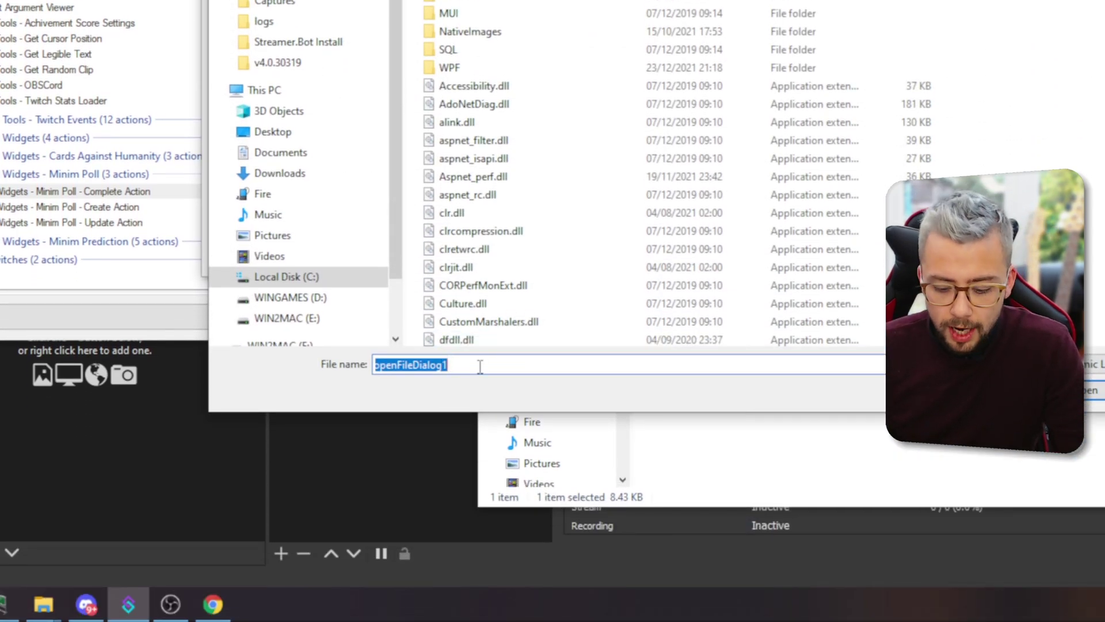
{"action": "type", "text": "system"}
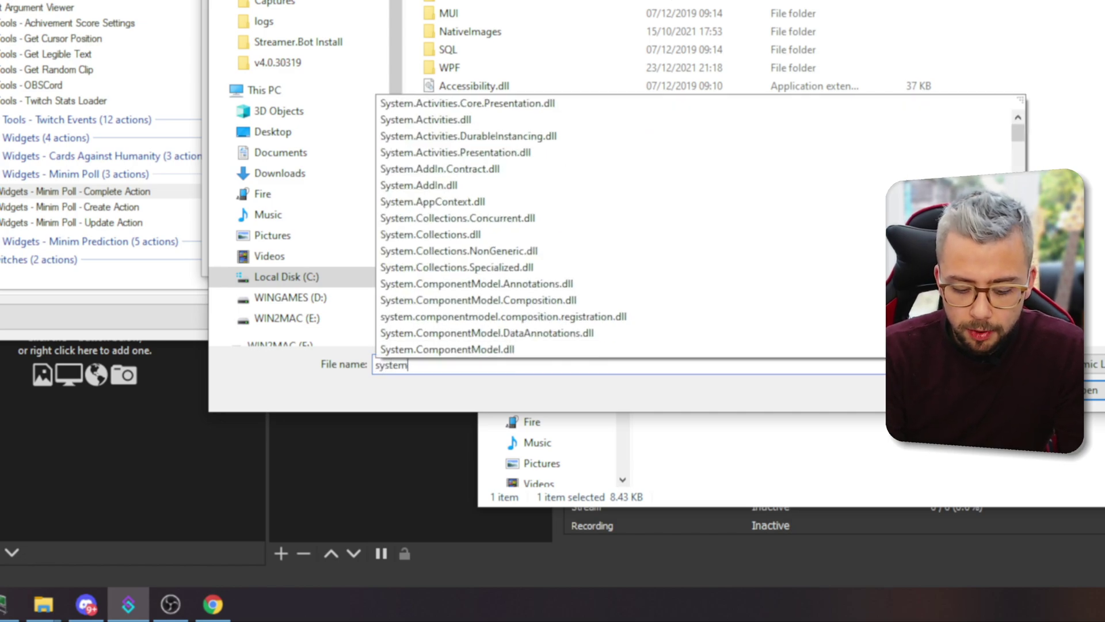
{"action": "type", "text": ".core"}
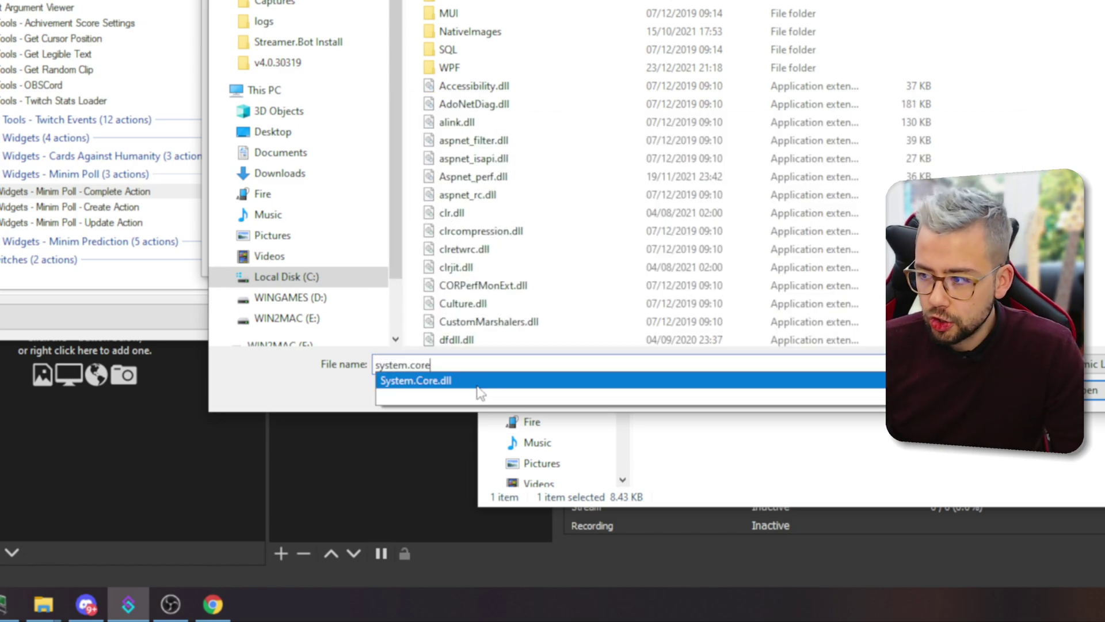
{"action": "left_click", "coordinate": [422, 381]}
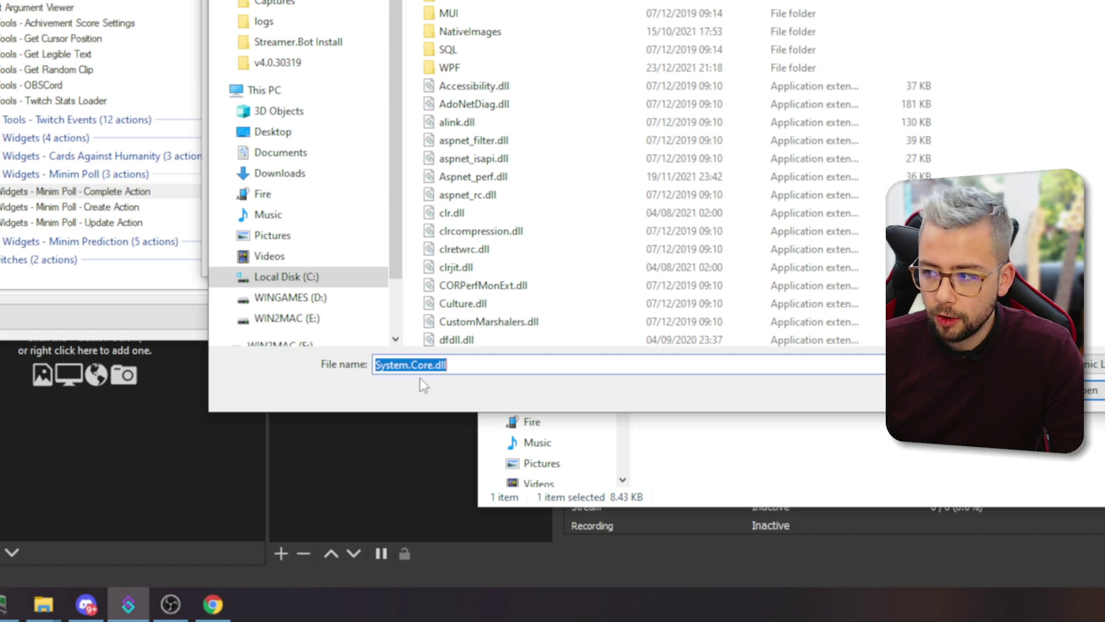
{"action": "left_click", "coordinate": [1097, 390]}
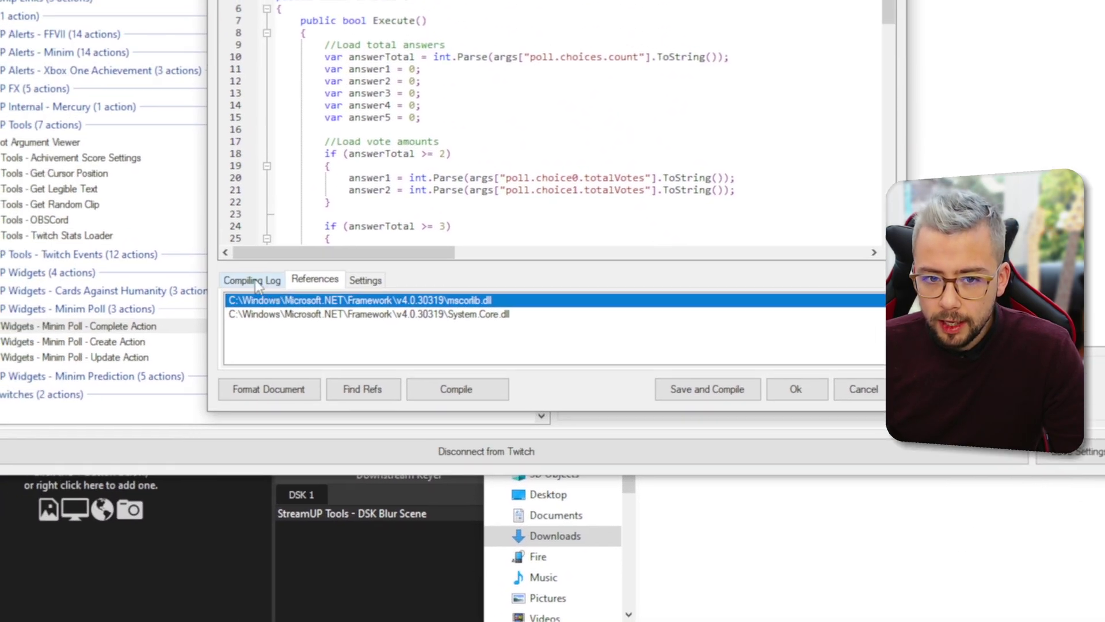
Recompile the Check Winner code with the new reference, and save it.
{"action": "left_click", "coordinate": [204, 280]}
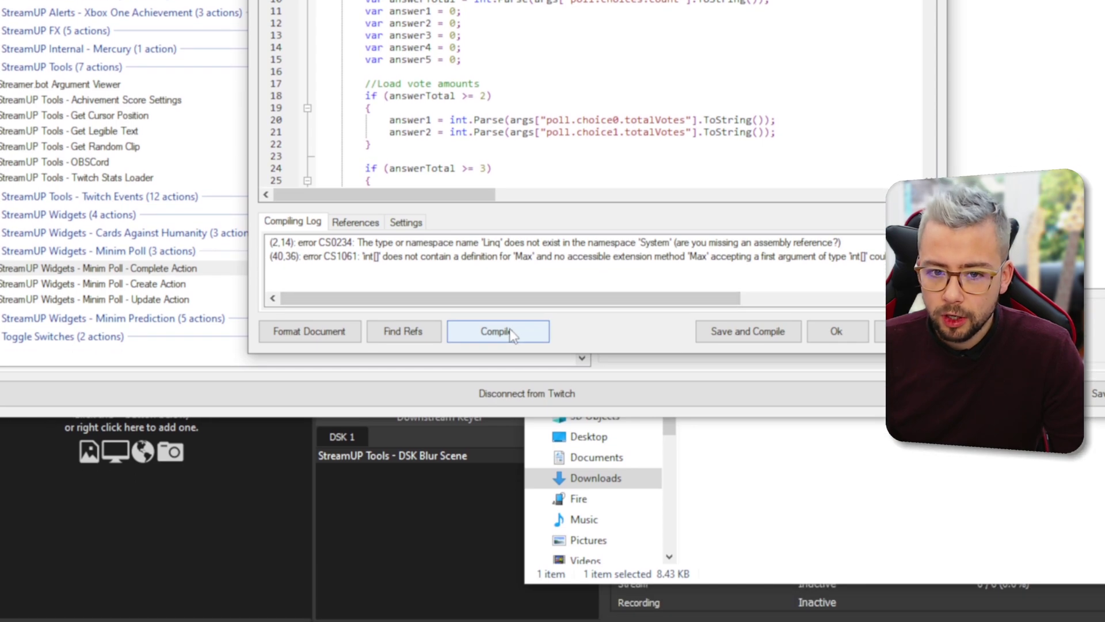
{"action": "left_click", "coordinate": [511, 335]}
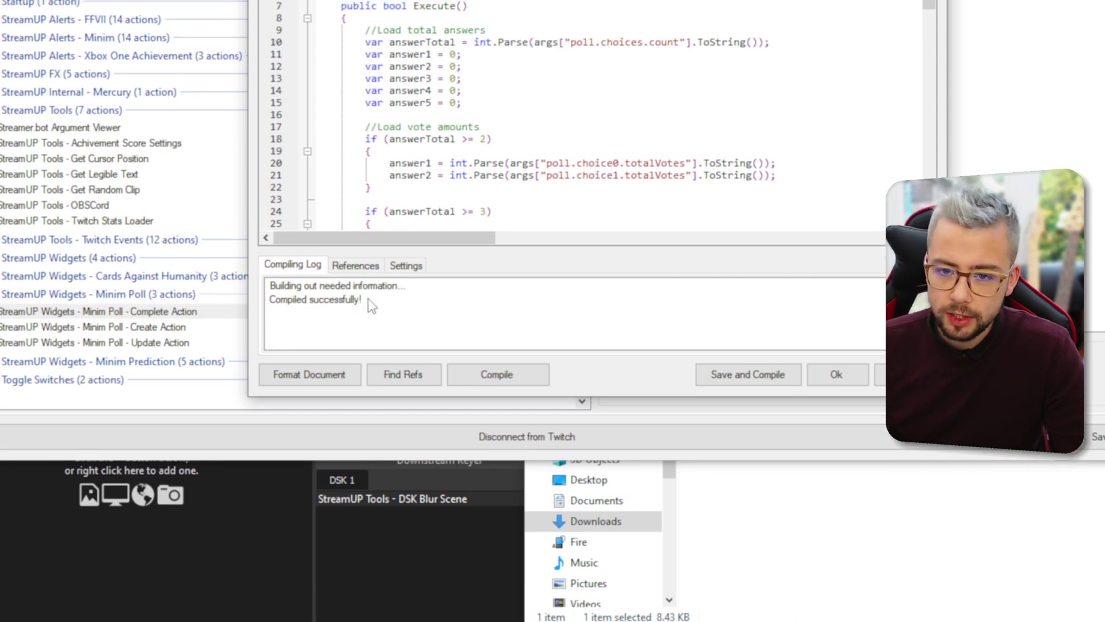
{"action": "left_click", "coordinate": [771, 374]}
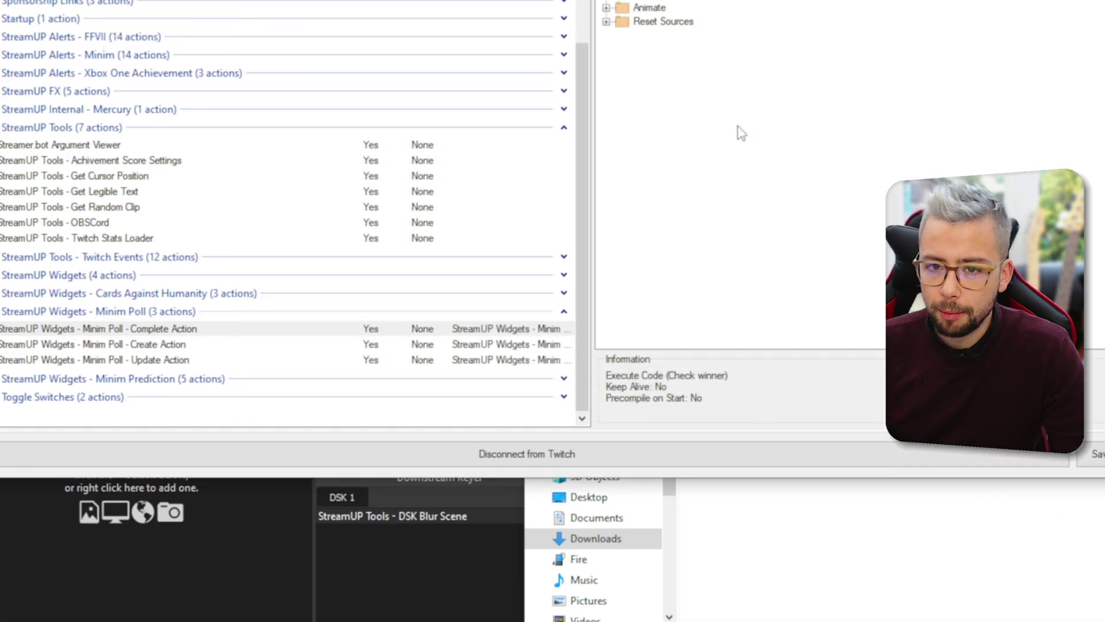
{"action": "key", "text": "Delete"}
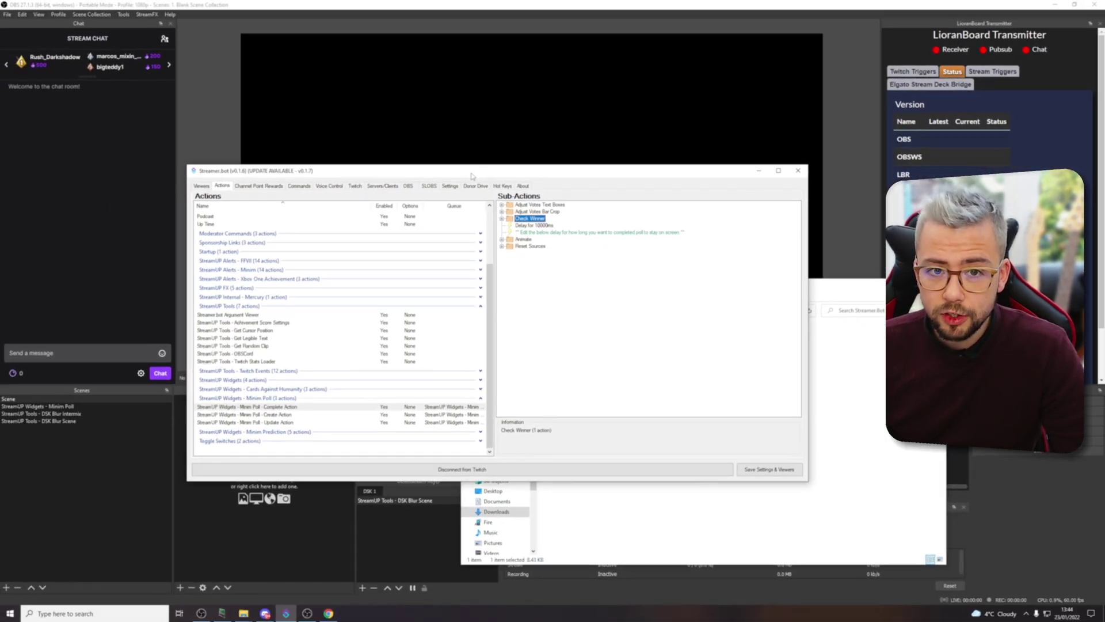
Move the Streamer.bot window clear of the OBS preview, and start a new Twitch poll titled "test poll".
{"action": "left_click_drag", "start_coordinate": [471, 176], "coordinate": [604, 340]}
{"action": "left_click", "coordinate": [488, 350]}
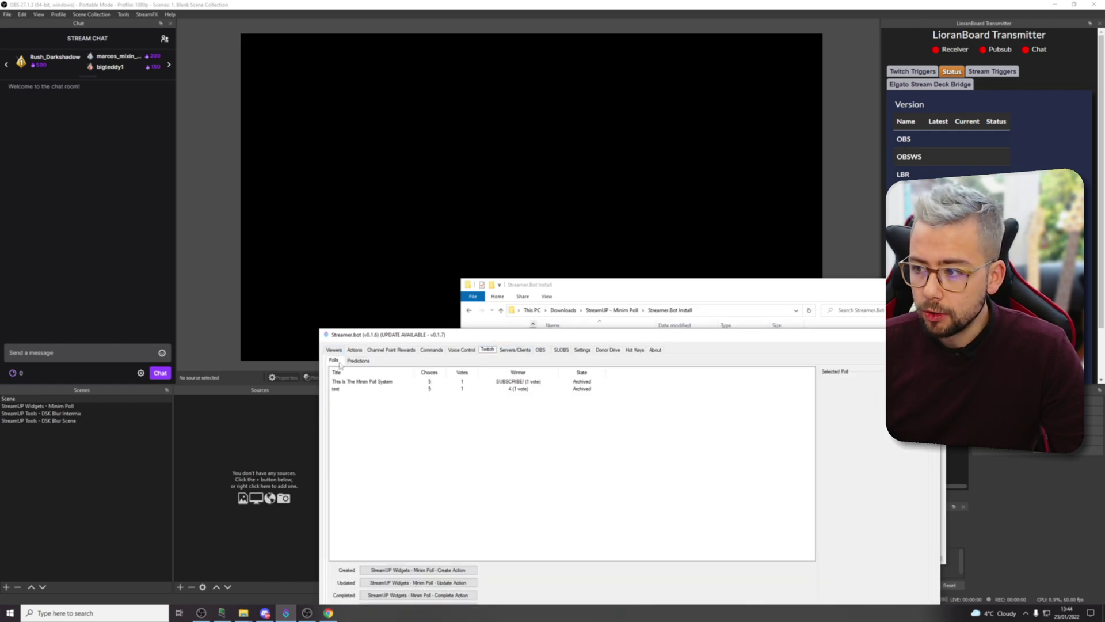
{"action": "right_click", "coordinate": [392, 411]}
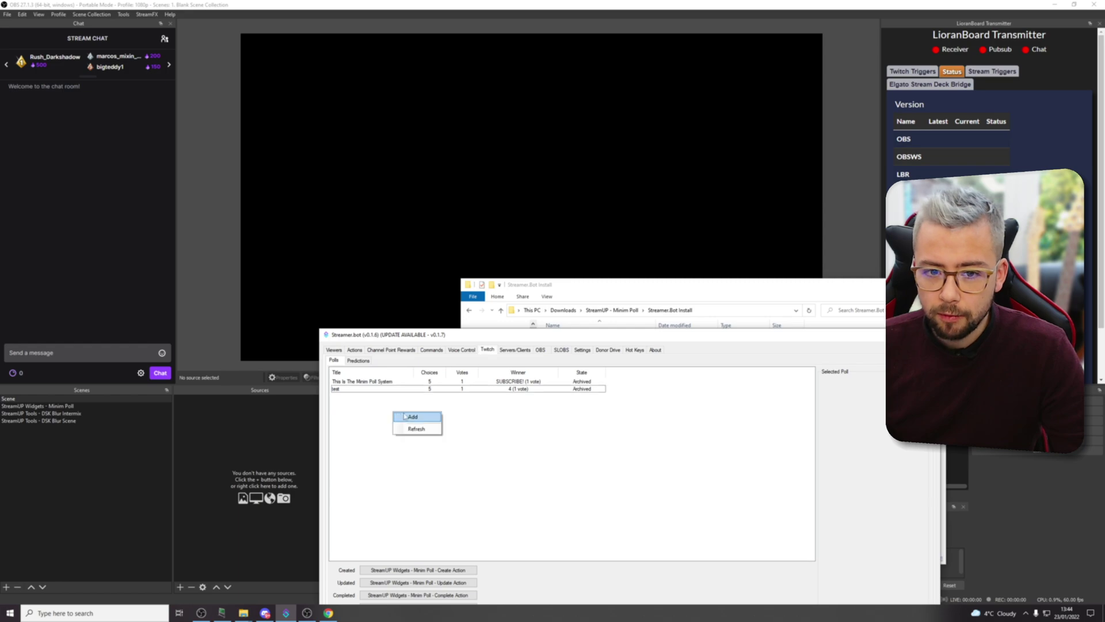
{"action": "left_click", "coordinate": [413, 417]}
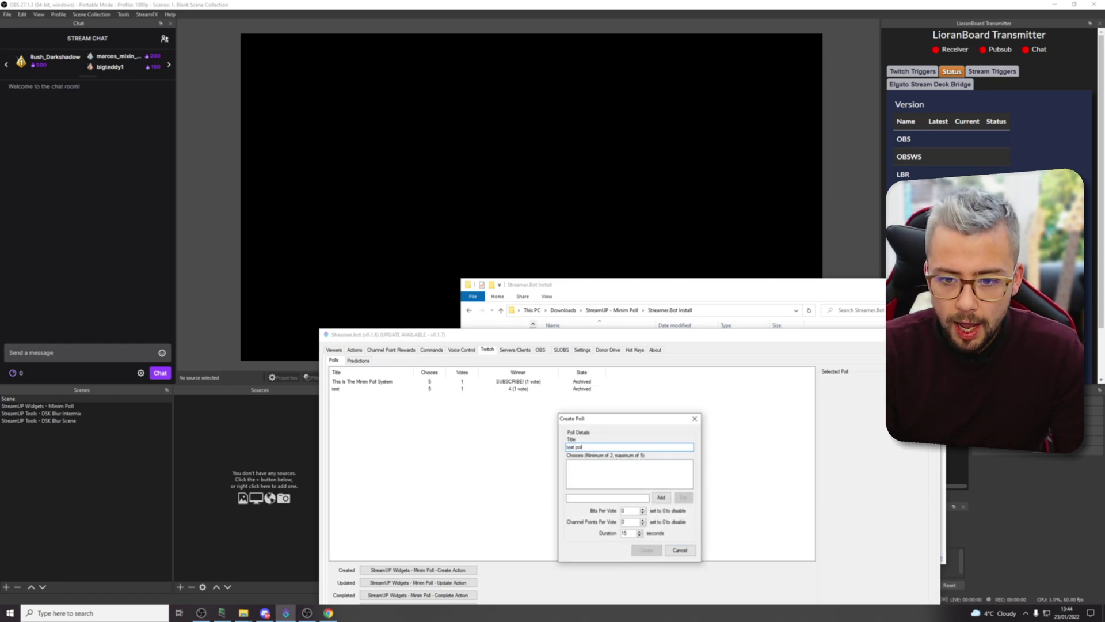
Add the choices 1, 2 and 3 to the "test poll" poll, and create it with the 15-second duration.
{"action": "left_click", "coordinate": [589, 499]}
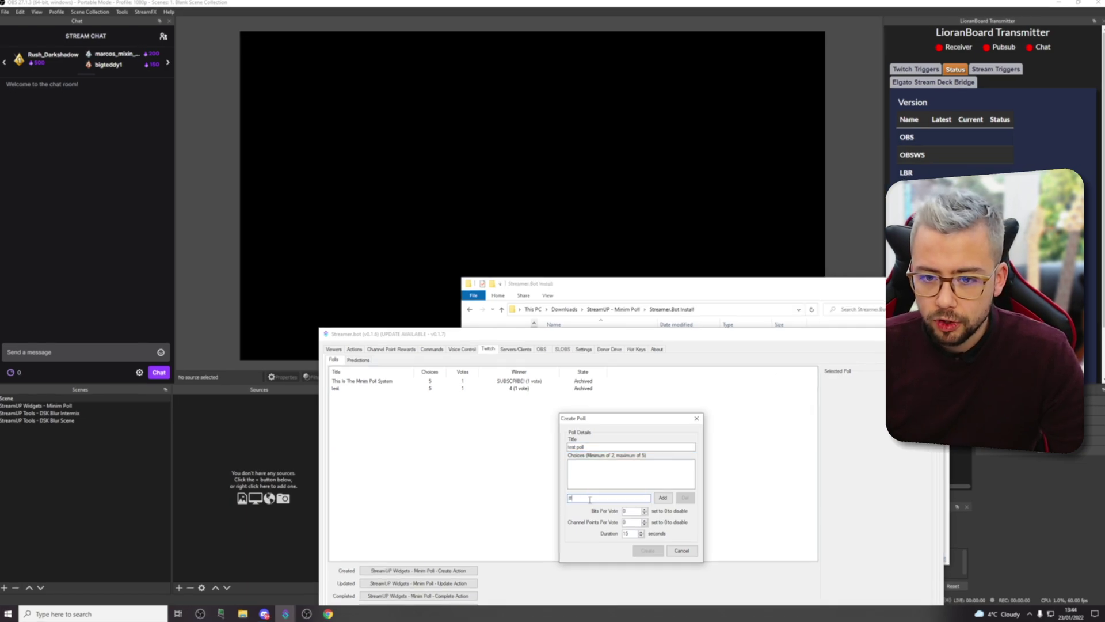
{"action": "type", "text": "#"}
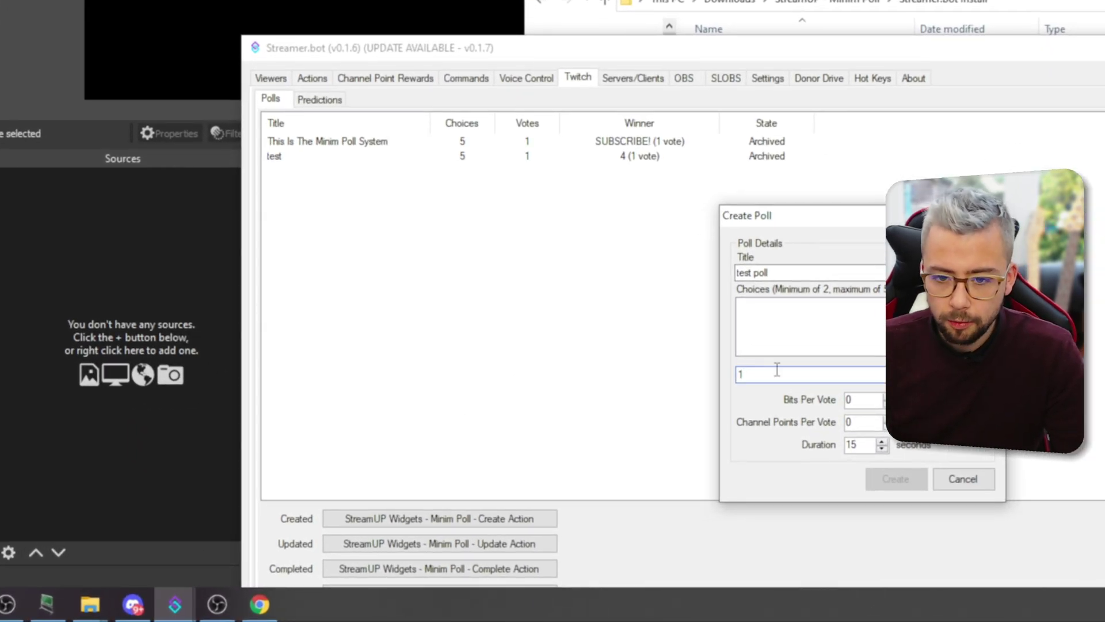
{"action": "left_click", "coordinate": [926, 373]}
{"action": "type", "text": "2"}
{"action": "left_click", "coordinate": [926, 374]}
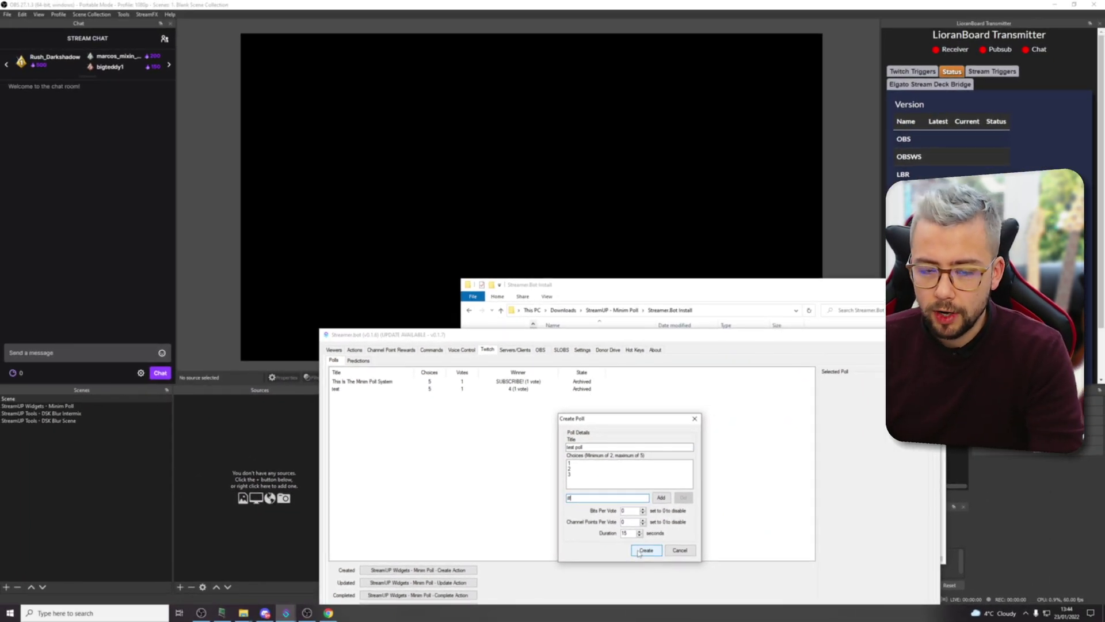
{"action": "left_click", "coordinate": [641, 550]}
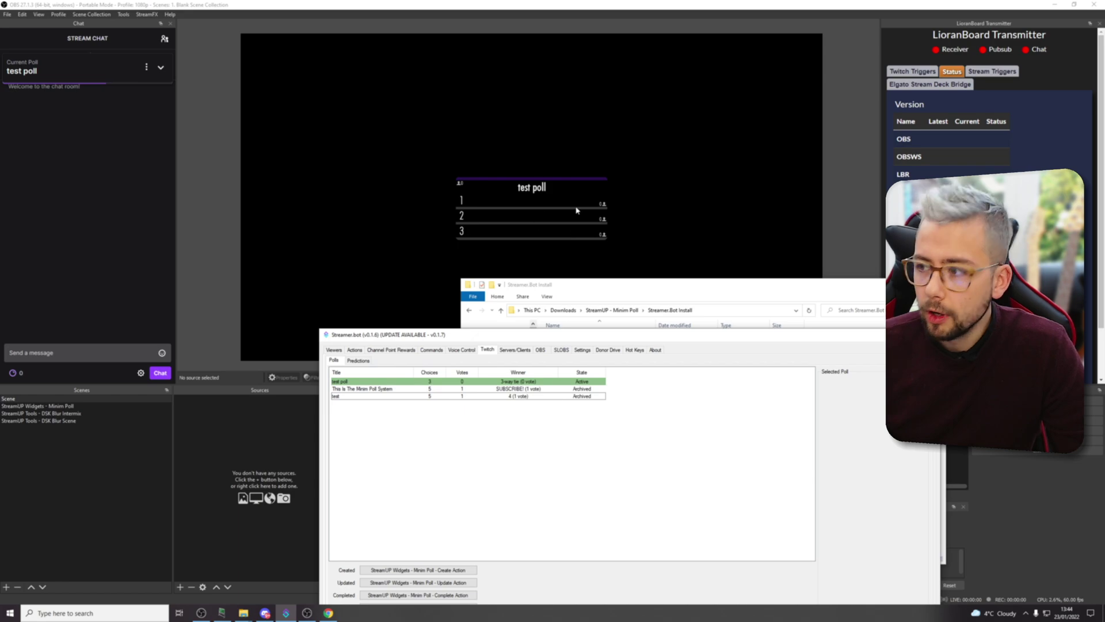
Switch to OBS and expand the running test poll in the stream chat to examine its choices.
{"action": "left_click", "coordinate": [668, 204]}
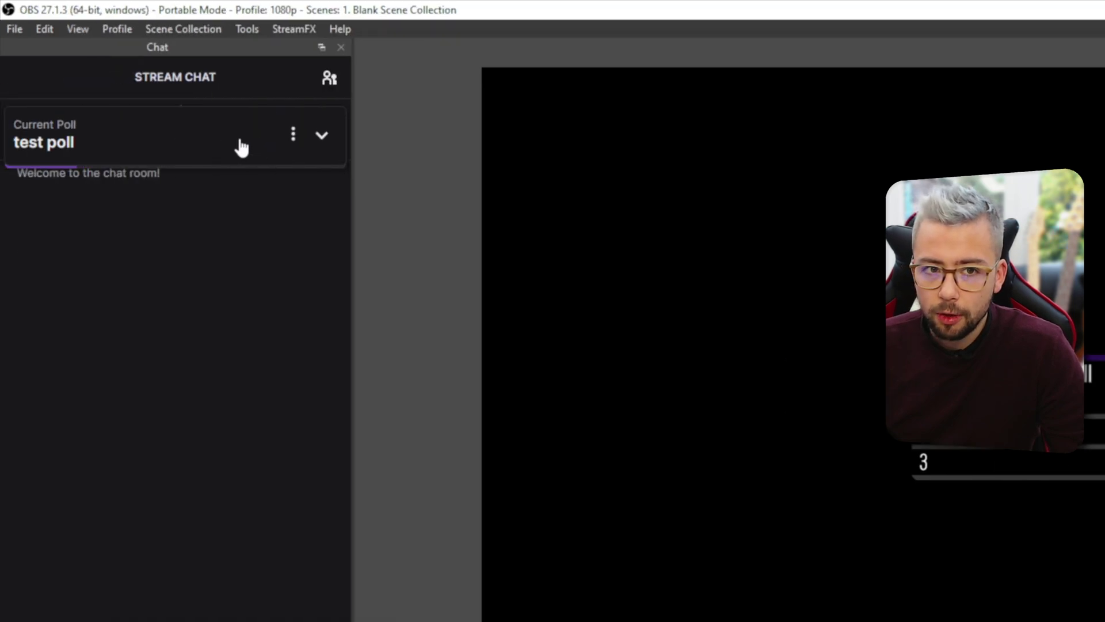
{"action": "left_click", "coordinate": [242, 147]}
{"action": "left_click", "coordinate": [41, 259]}
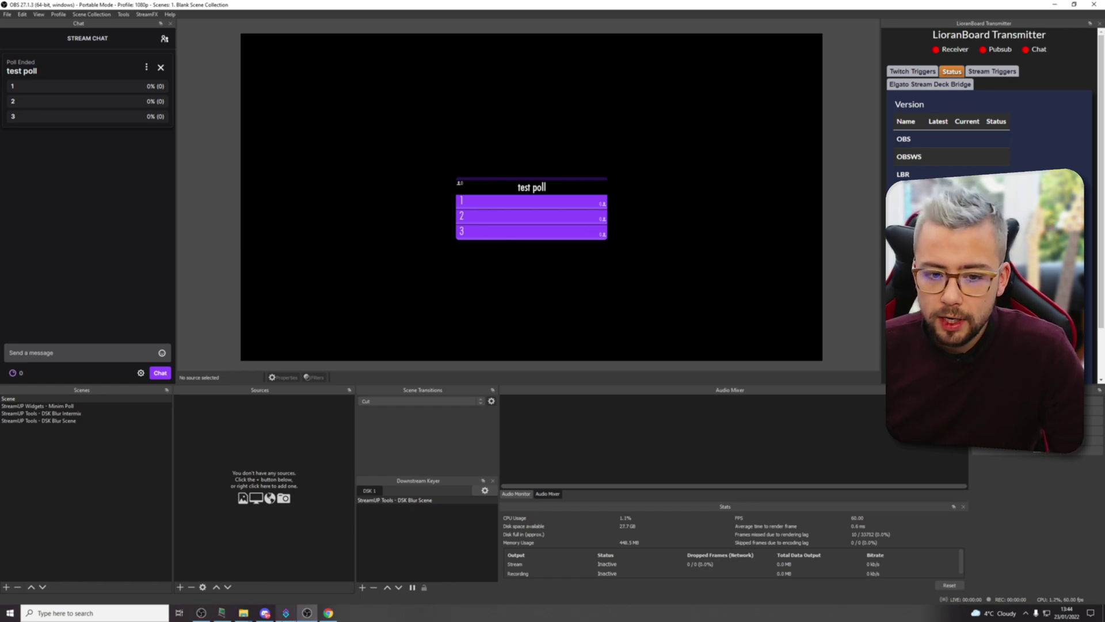
Return to Streamer.bot and create a 15-second poll titled "test 2" with the choices 1, 2, fg dfg, df gdf g and df g.
{"action": "left_click", "coordinate": [284, 614]}
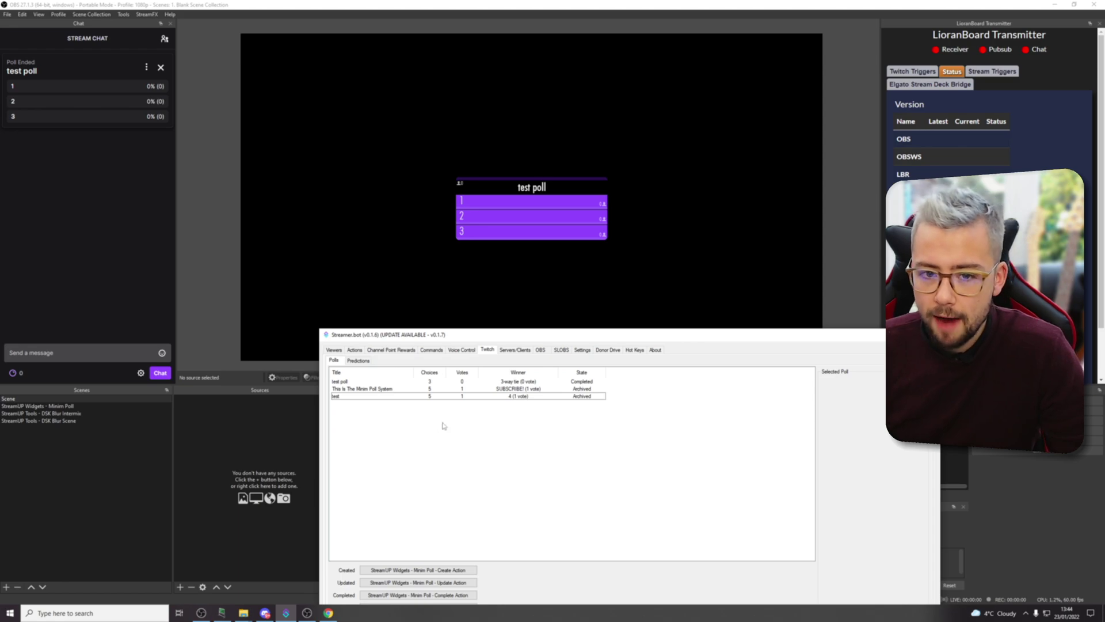
{"action": "left_click", "coordinate": [463, 428]}
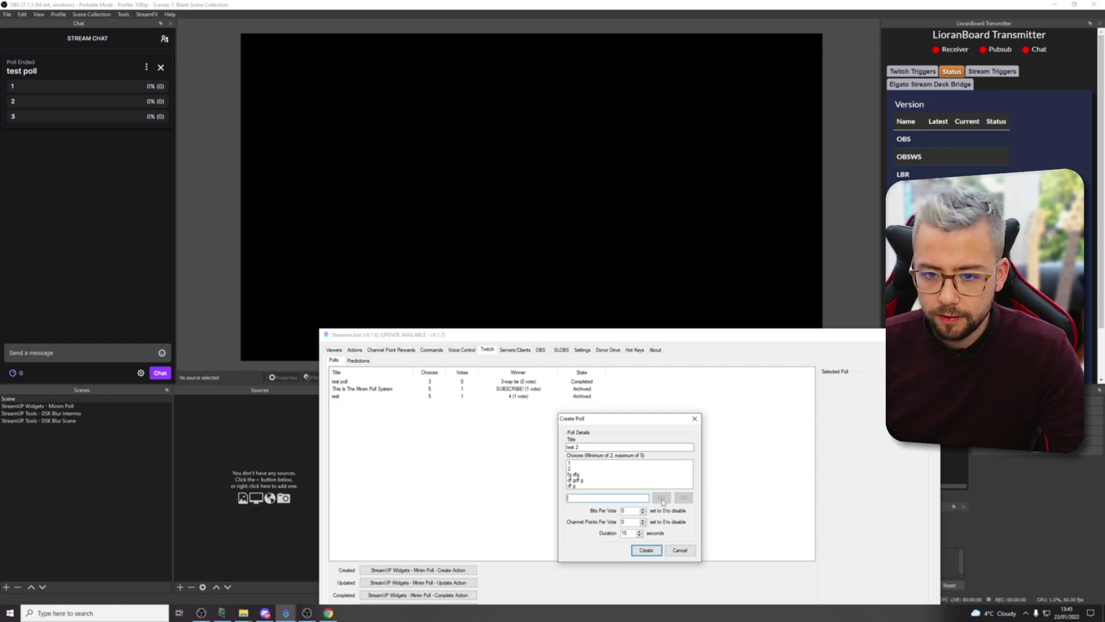
{"action": "left_click", "coordinate": [650, 552]}
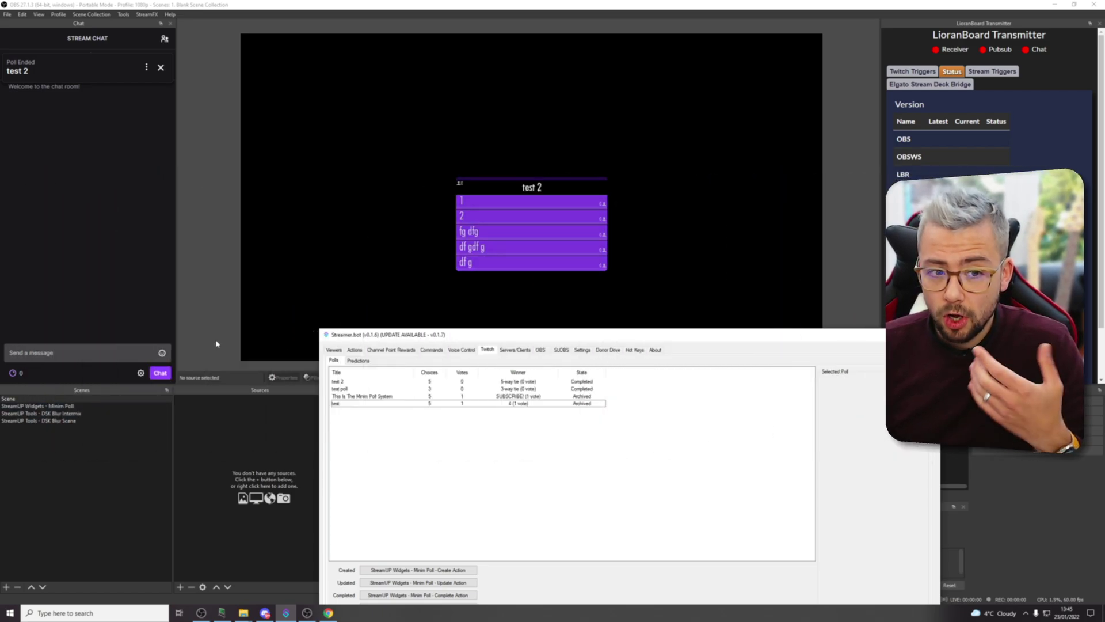
Create another 15-second Twitch poll in Streamer.bot, titled "test", with the choices 213 and 123.
{"action": "left_click", "coordinate": [262, 432]}
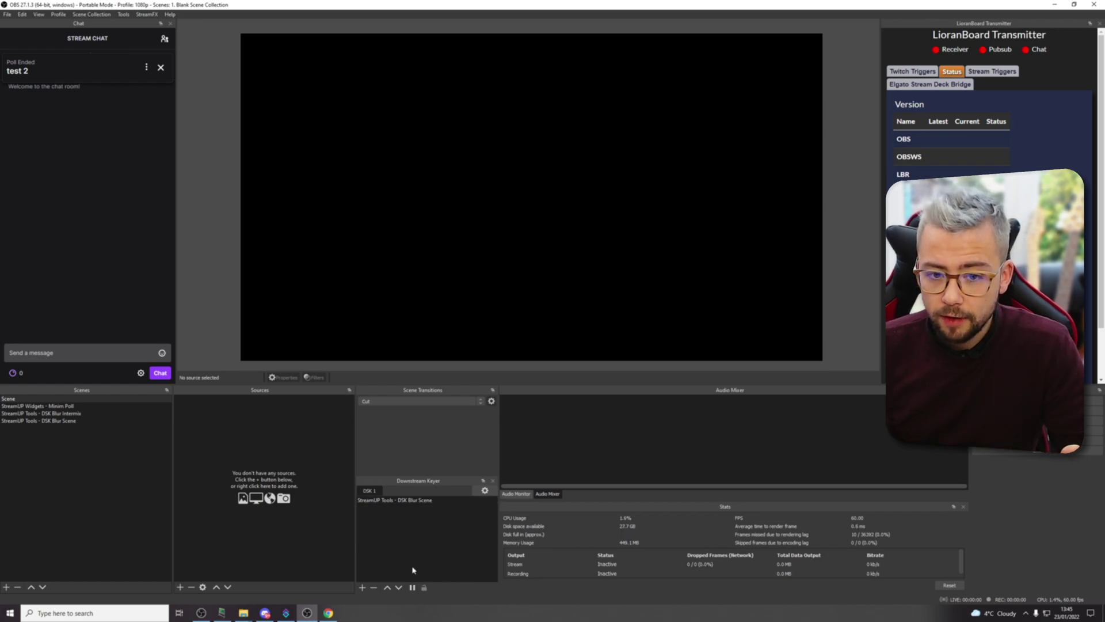
{"action": "left_click", "coordinate": [286, 613]}
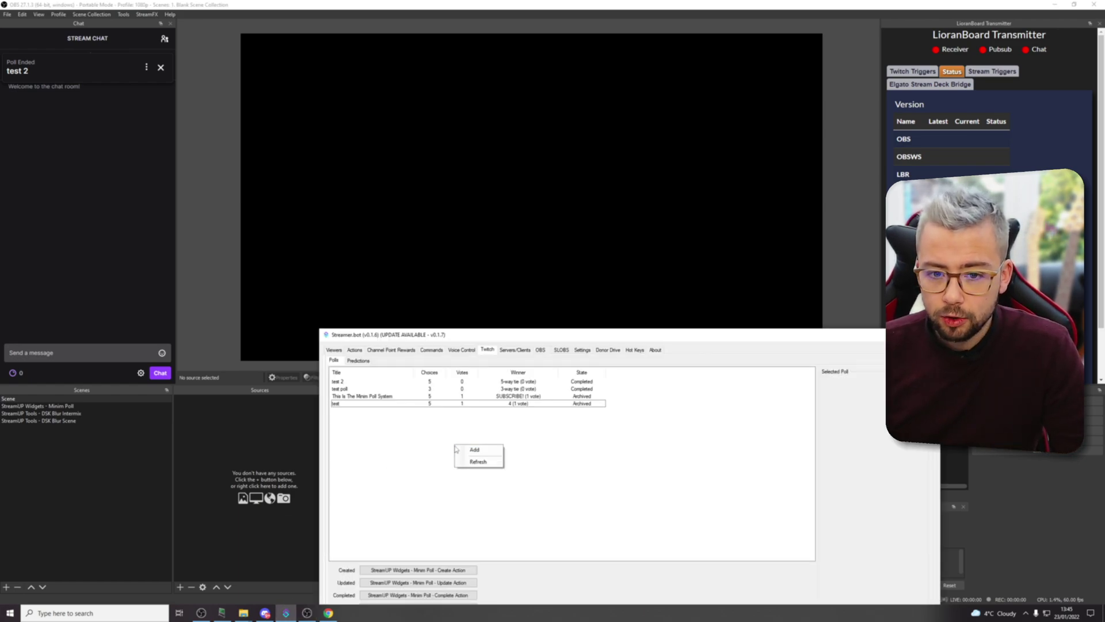
{"action": "left_click", "coordinate": [473, 450]}
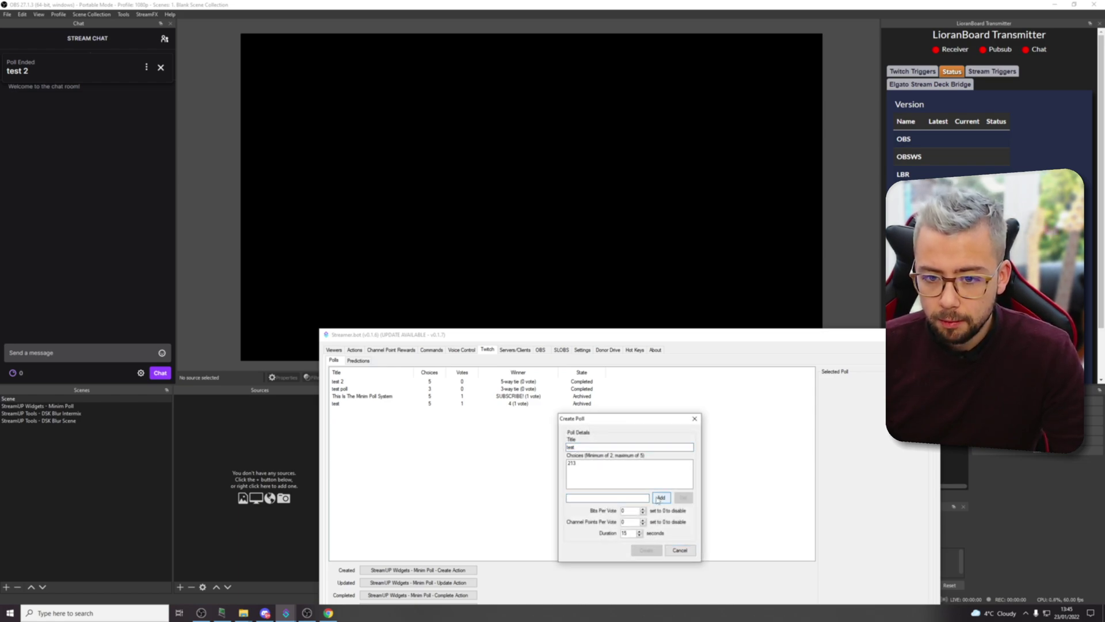
{"action": "left_click", "coordinate": [647, 549]}
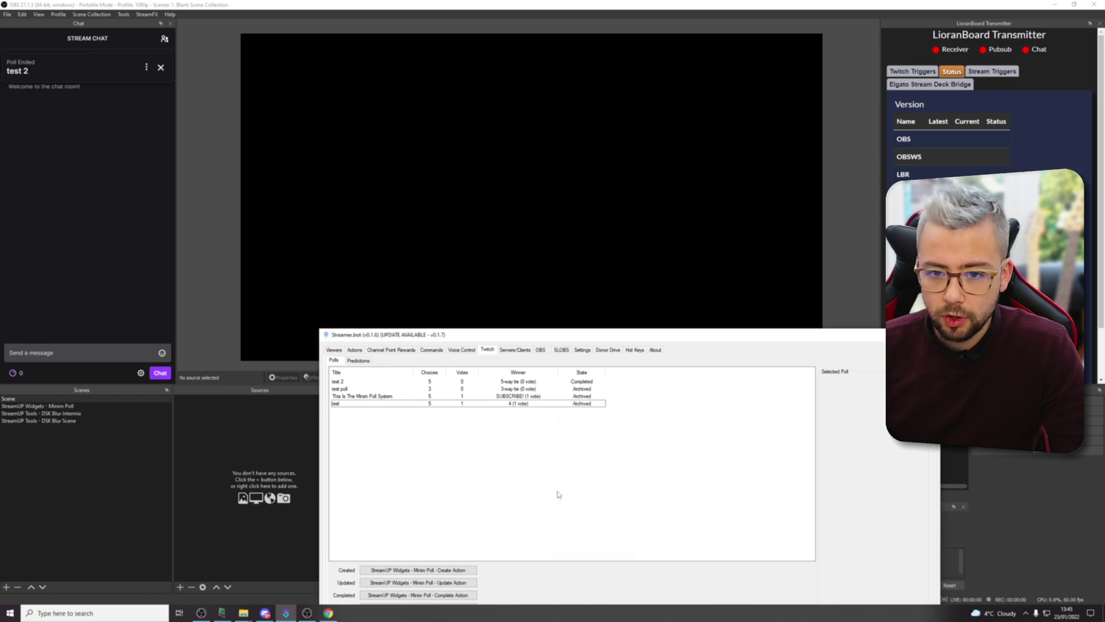
In OBS, add the existing StreamUP Widgets - Minim Poll scene as a visible source of Scene, and move it toward the canvas's upper-left corner.
{"action": "left_click", "coordinate": [584, 150]}
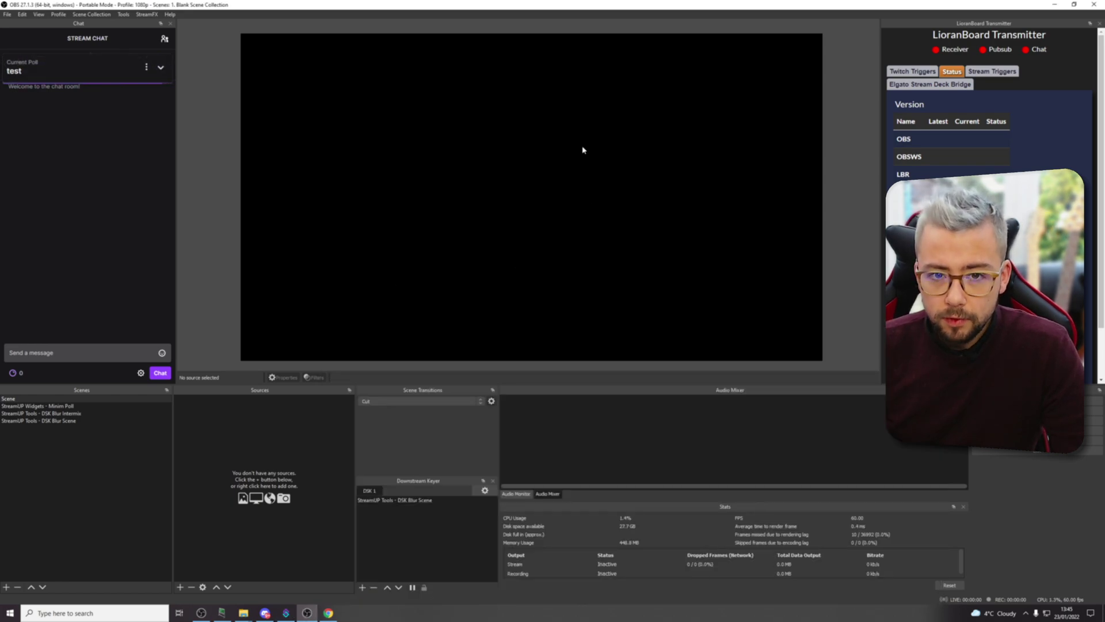
{"action": "right_click", "coordinate": [234, 439]}
{"action": "mouse_move", "coordinate": [288, 442]}
{"action": "left_click", "coordinate": [371, 506]}
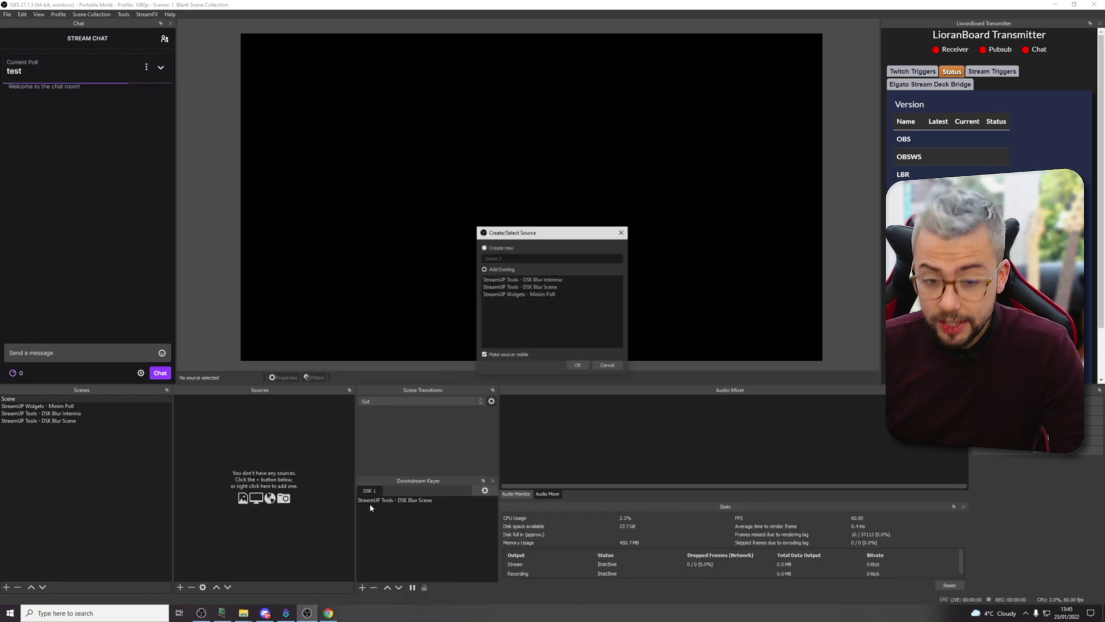
{"action": "left_click", "coordinate": [535, 281]}
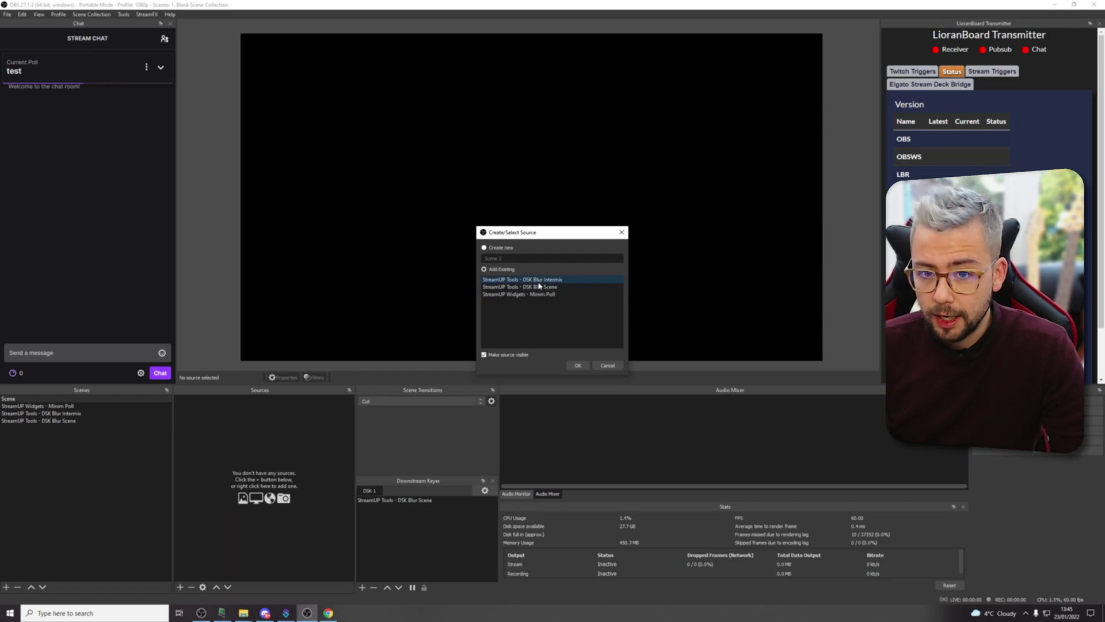
{"action": "left_click", "coordinate": [523, 295]}
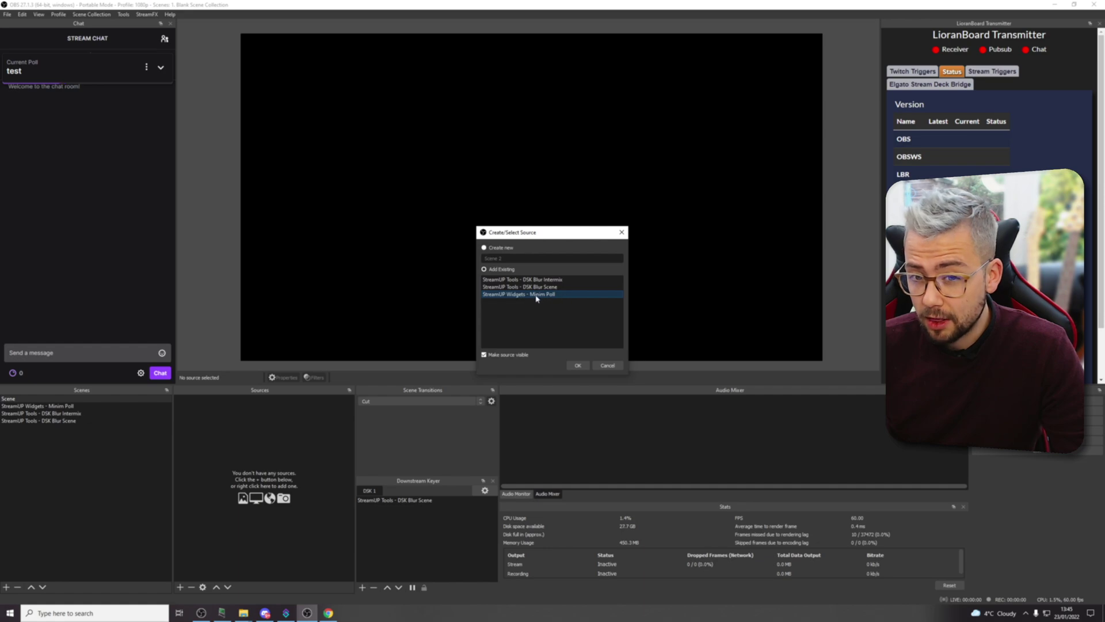
{"action": "left_click", "coordinate": [579, 365]}
{"action": "left_click_drag", "start_coordinate": [585, 247], "coordinate": [415, 155]}
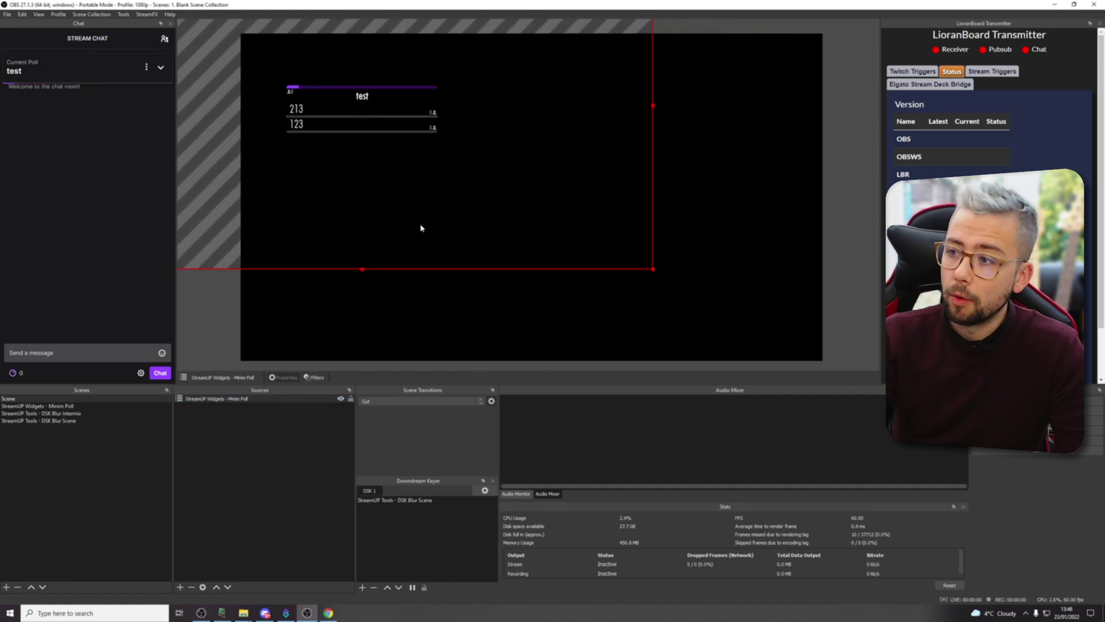